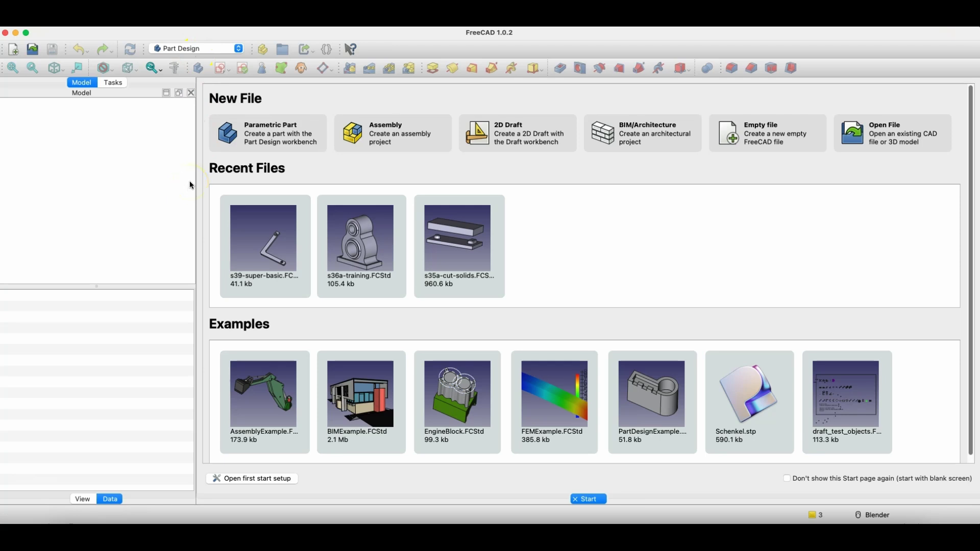
Create a new parametric part and start a sketch on the XY plane.
{"action": "left_click", "coordinate": [250, 136]}
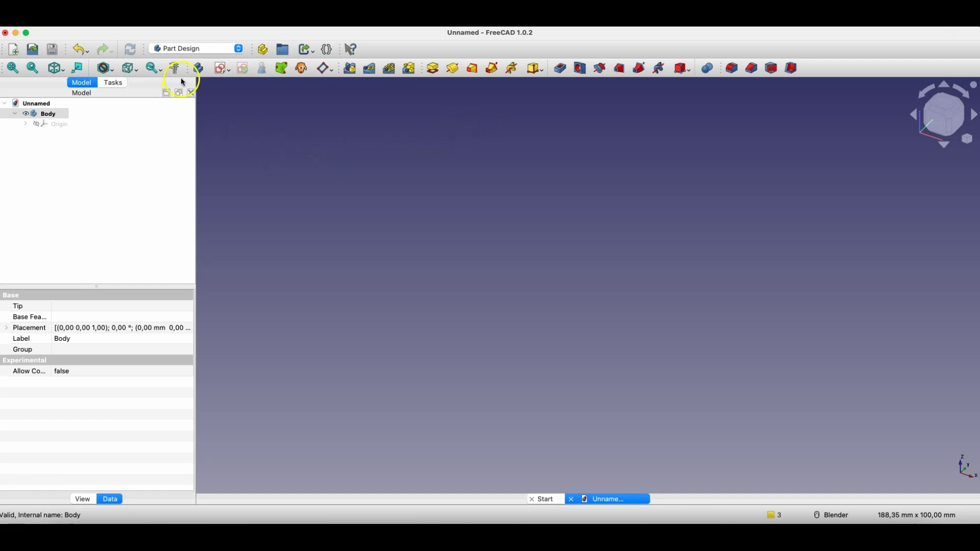
{"action": "left_click", "coordinate": [221, 69]}
{"action": "left_click", "coordinate": [550, 198]}
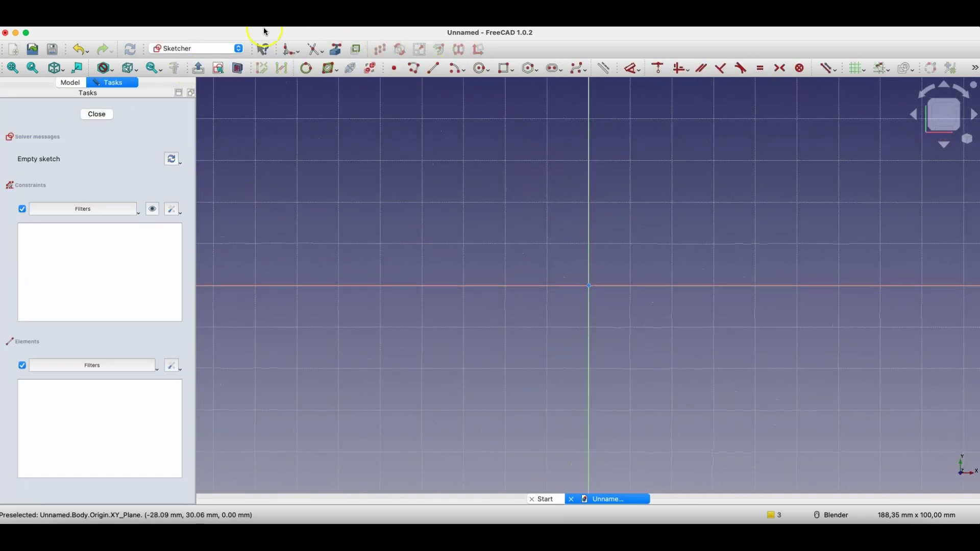
Sketch a rectangle about 45 mm wide beside the vertical axis, with a circle about 15 mm in diameter near its upper-left corner, and close the sketch.
{"action": "left_click", "coordinate": [507, 75]}
{"action": "left_click", "coordinate": [368, 167]}
{"action": "left_click", "coordinate": [556, 345]}
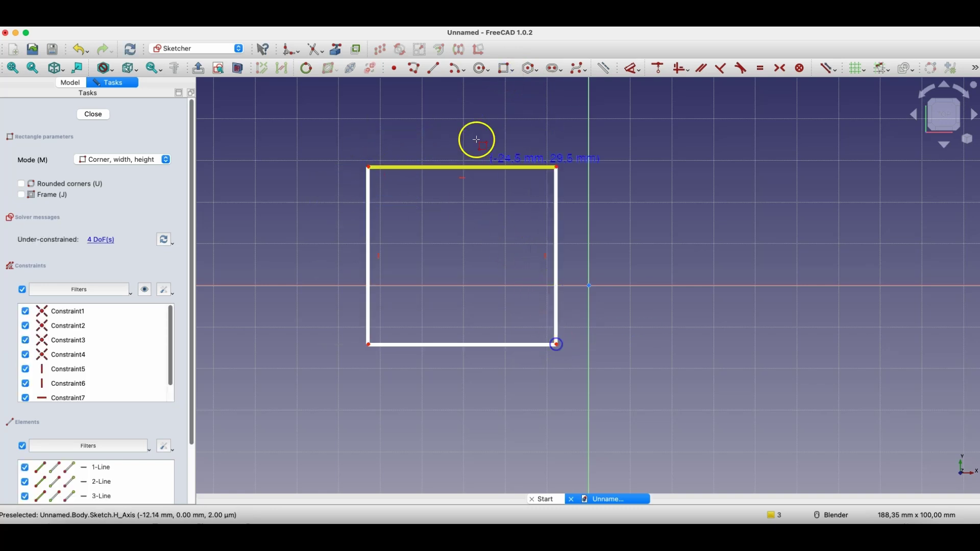
{"action": "left_click", "coordinate": [481, 68]}
{"action": "left_click", "coordinate": [427, 210]}
{"action": "left_click", "coordinate": [443, 239]}
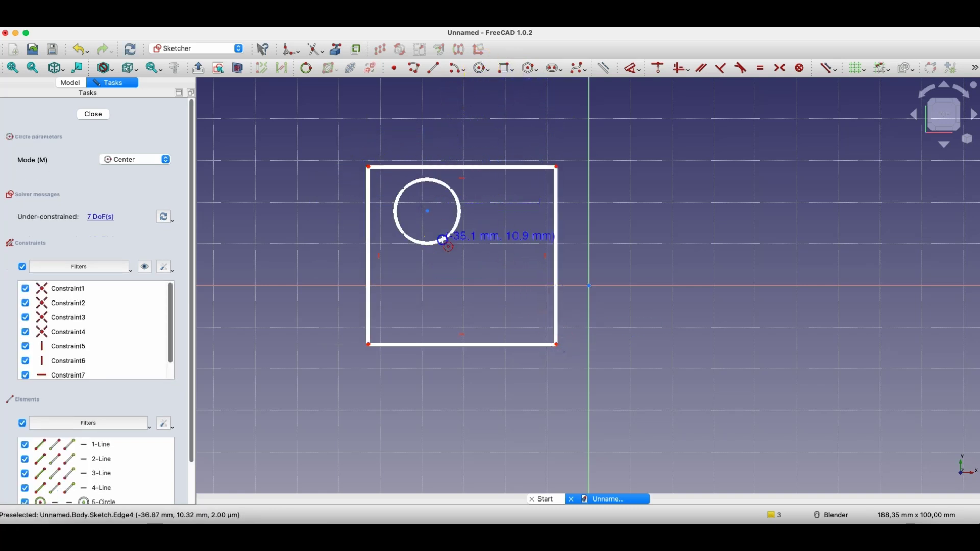
{"action": "right_click", "coordinate": [308, 247]}
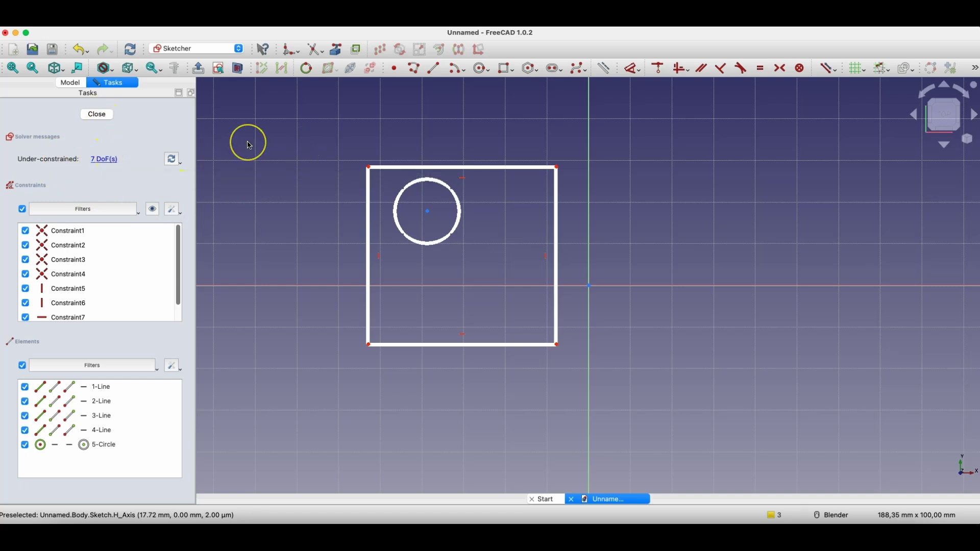
{"action": "left_click", "coordinate": [100, 116]}
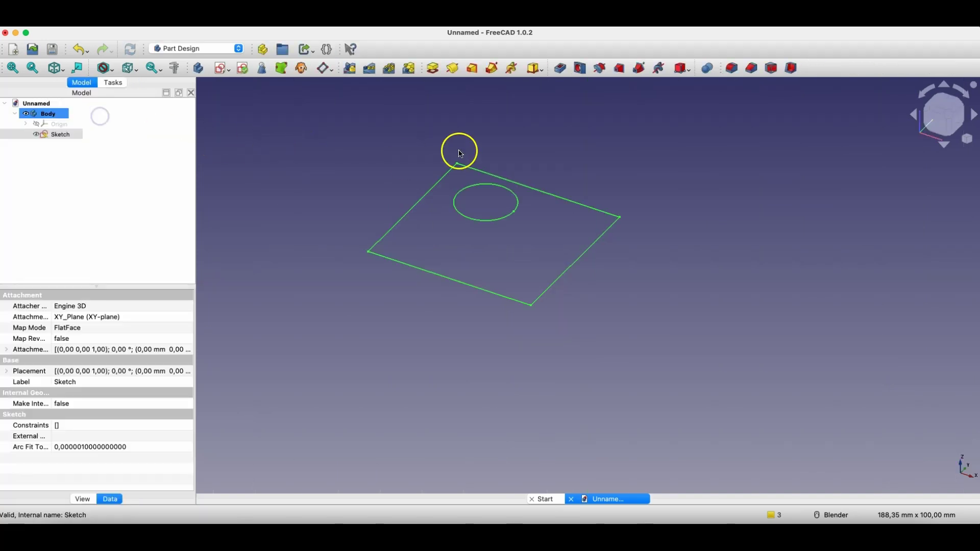
Pad the sketch 10 mm and measure the length of the solid's lower front edge.
{"action": "left_click", "coordinate": [431, 72]}
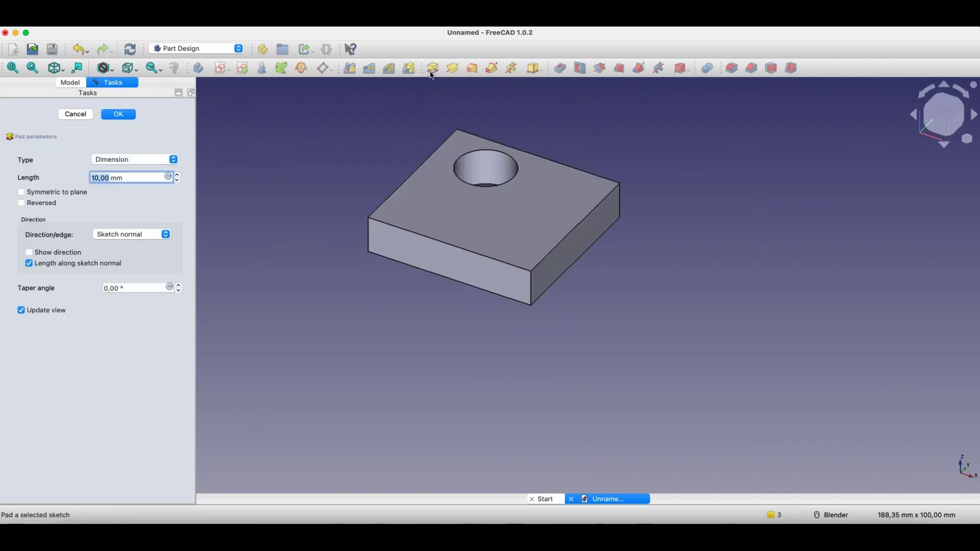
{"action": "left_click", "coordinate": [109, 115]}
{"action": "middle_click_drag", "start_coordinate": [530, 258], "coordinate": [486, 229]}
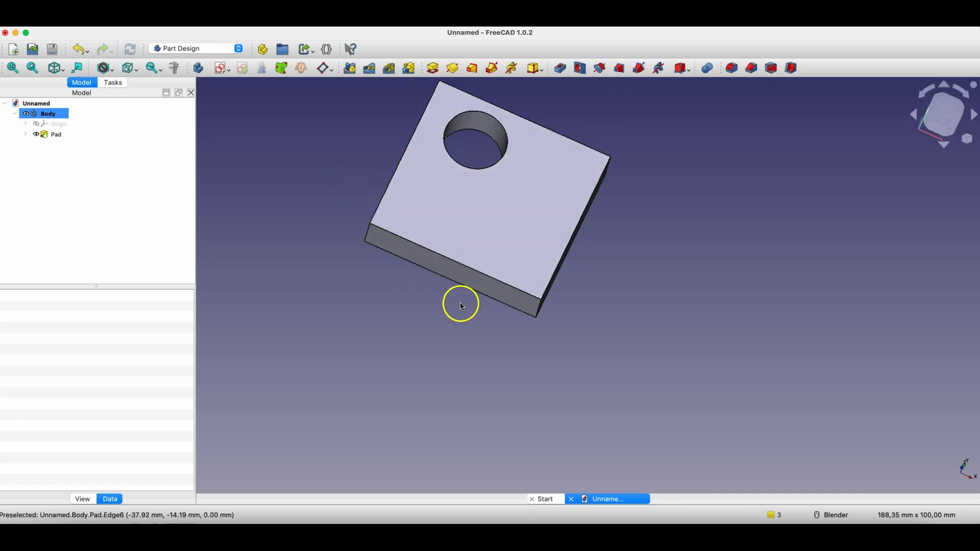
{"action": "left_click", "coordinate": [441, 280]}
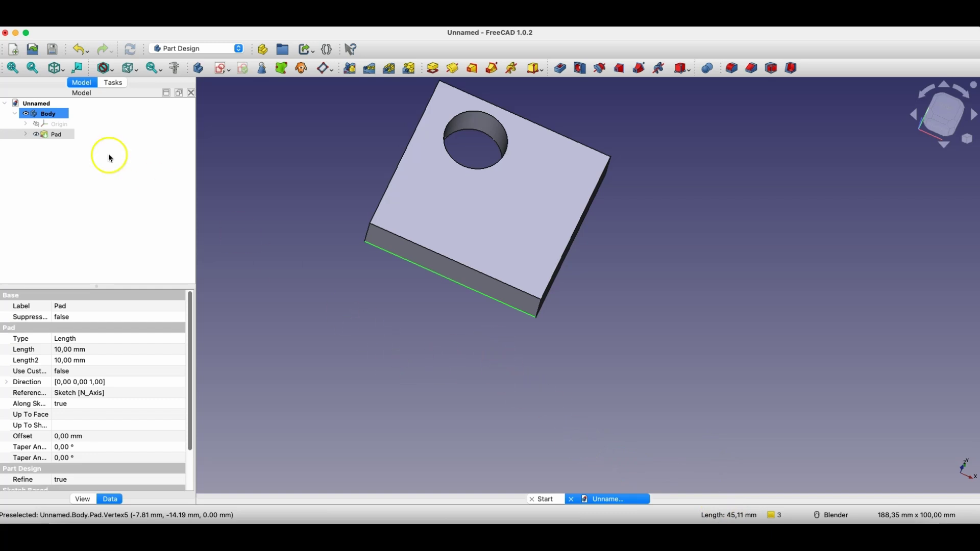
Stretch the pad's sketch rectangle to about 118 mm wide with the circle in its lower-left area, and check the solid's lower front edge length.
{"action": "left_click", "coordinate": [26, 134]}
{"action": "left_click", "coordinate": [66, 147]}
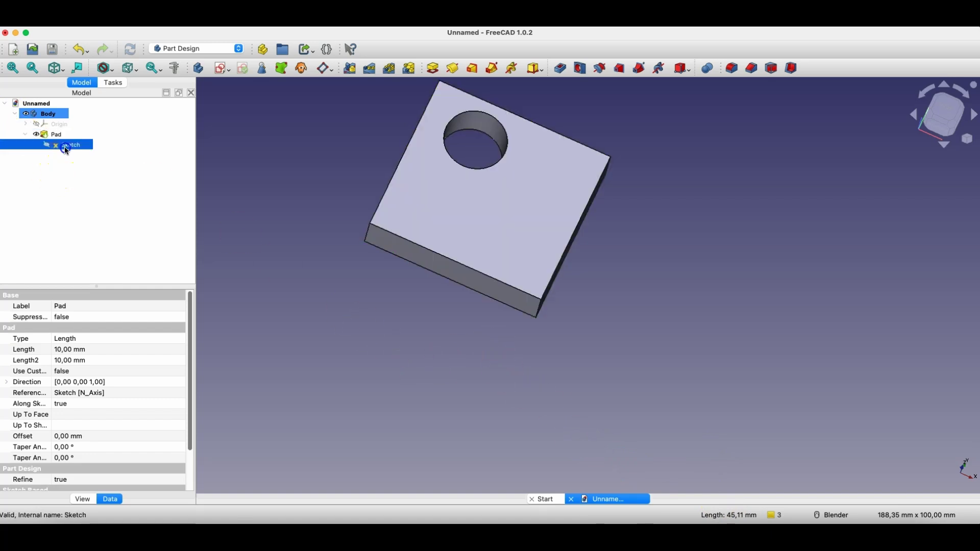
{"action": "double_click", "coordinate": [66, 148]}
{"action": "left_click_drag", "start_coordinate": [573, 334], "coordinate": [762, 402]}
{"action": "left_click_drag", "start_coordinate": [370, 148], "coordinate": [271, 107]}
{"action": "left_click_drag", "start_coordinate": [422, 188], "coordinate": [355, 312]}
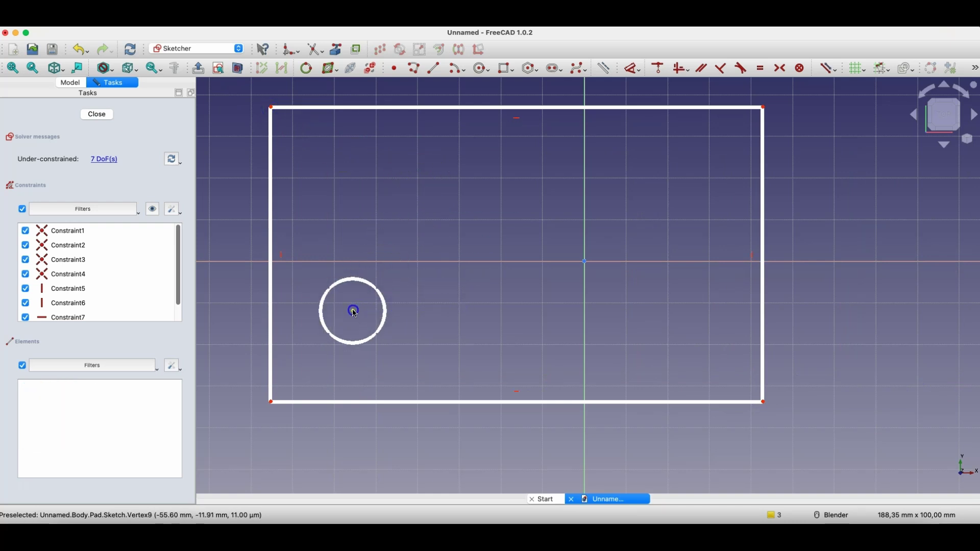
{"action": "left_click", "coordinate": [96, 114]}
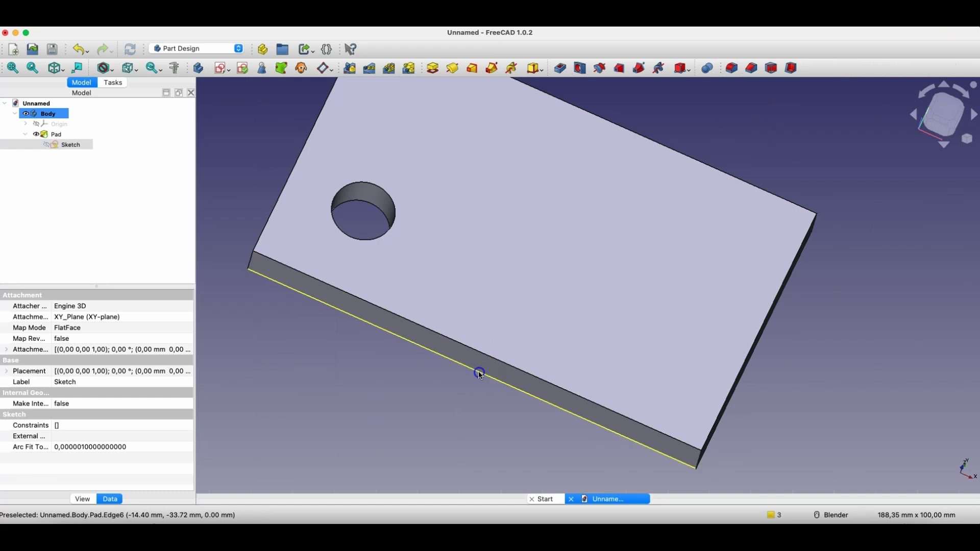
{"action": "left_click", "coordinate": [480, 374]}
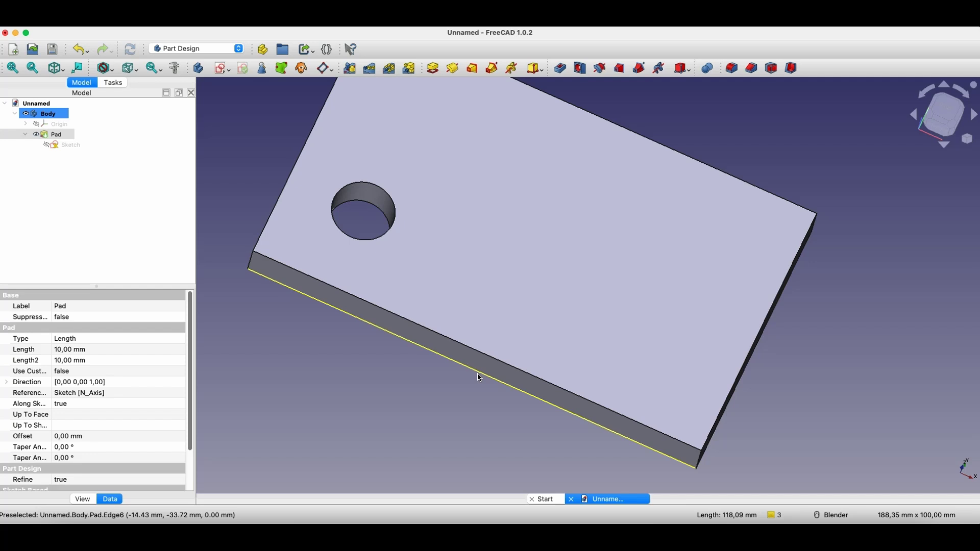
{"action": "left_click", "coordinate": [463, 381]}
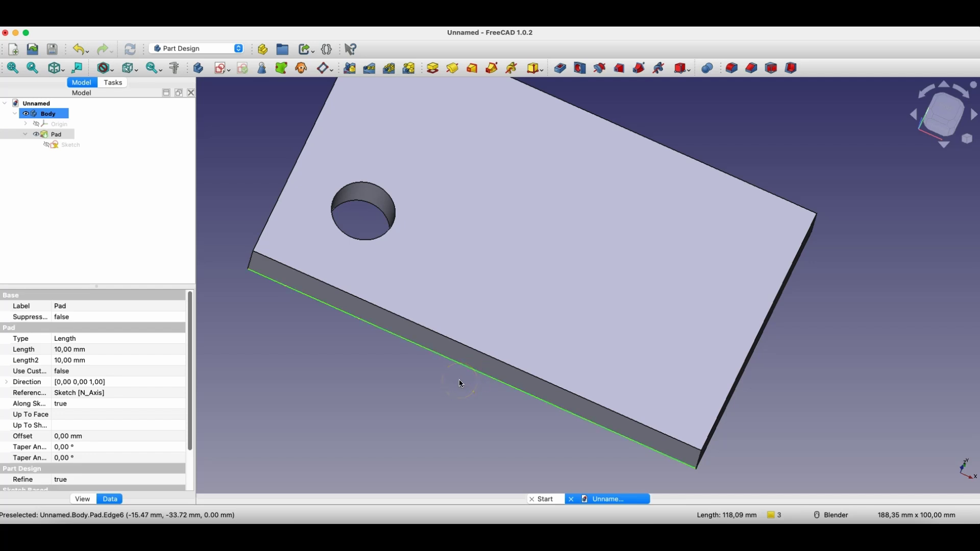
Reopen the pad's sketch and dimension the rectangle 100 mm wide and 70 mm high.
{"action": "double_click", "coordinate": [71, 146]}
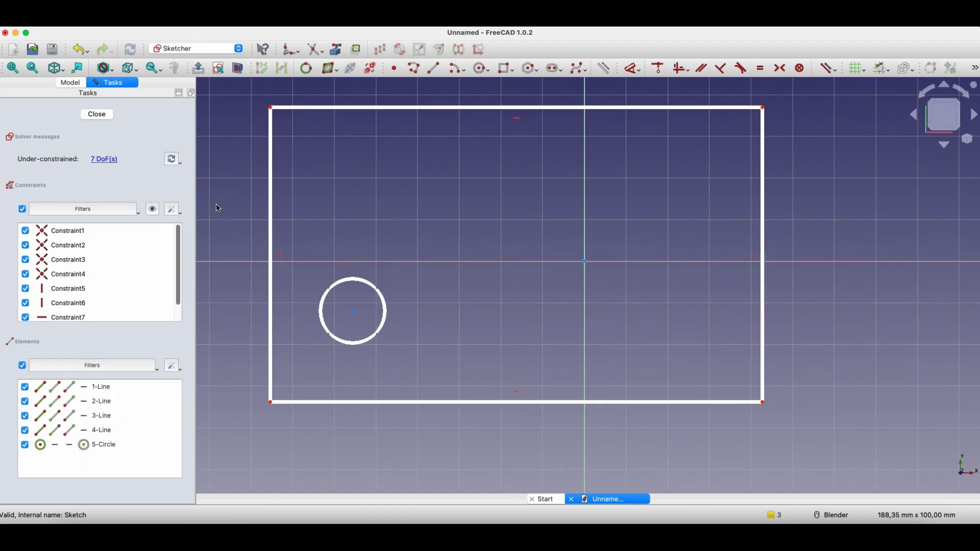
{"action": "left_click", "coordinate": [466, 298]}
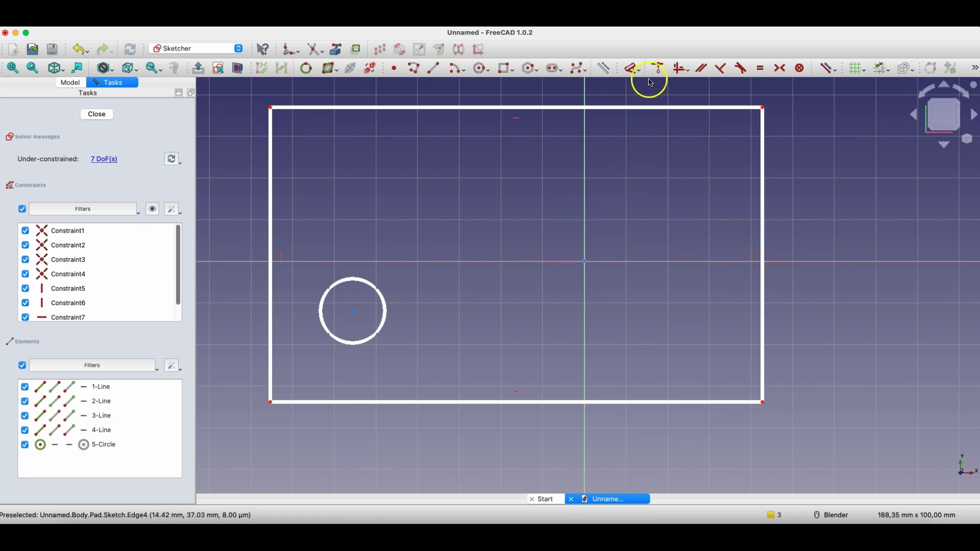
{"action": "left_click", "coordinate": [632, 69]}
{"action": "left_click", "coordinate": [519, 404]}
{"action": "left_click", "coordinate": [510, 453]}
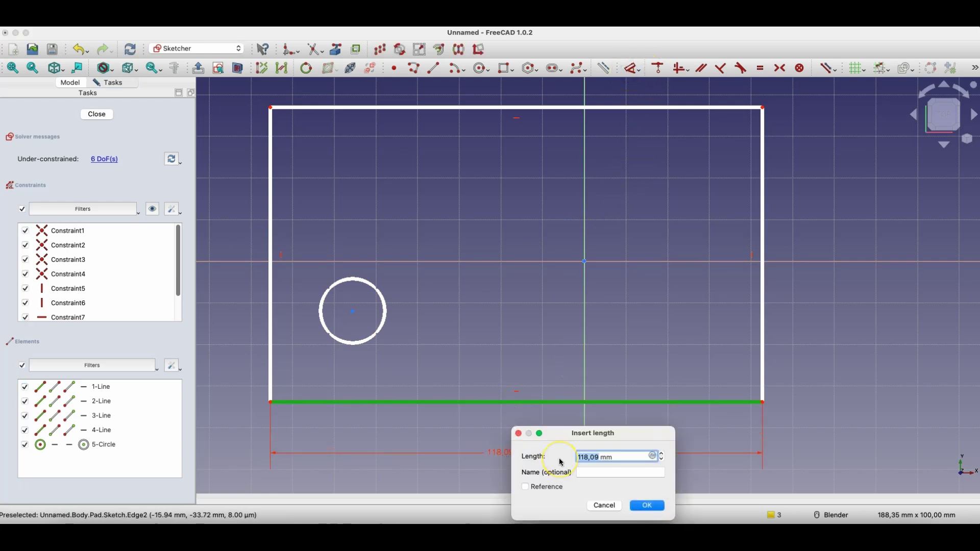
{"action": "type", "text": "100"}
{"action": "key", "text": "Return"}
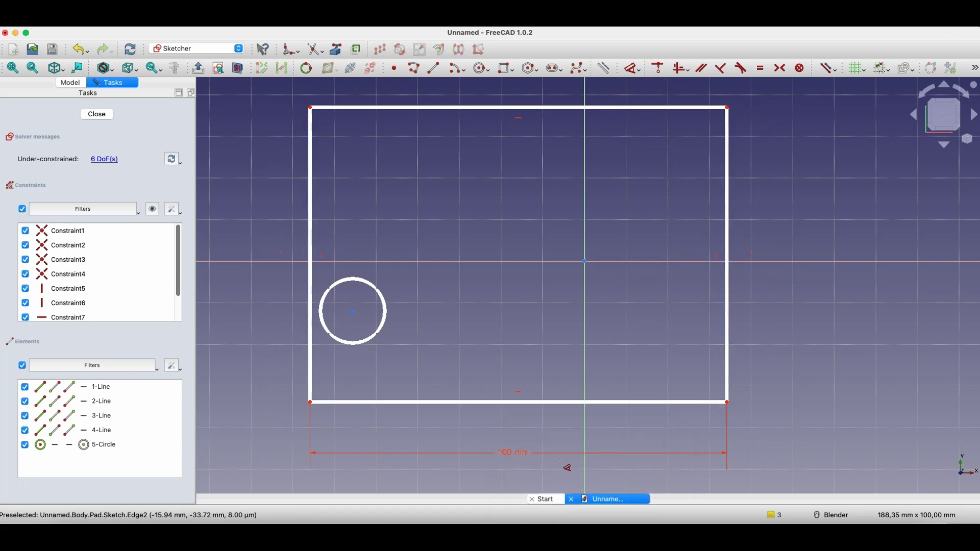
{"action": "left_click", "coordinate": [726, 210]}
{"action": "type", "text": "70"}
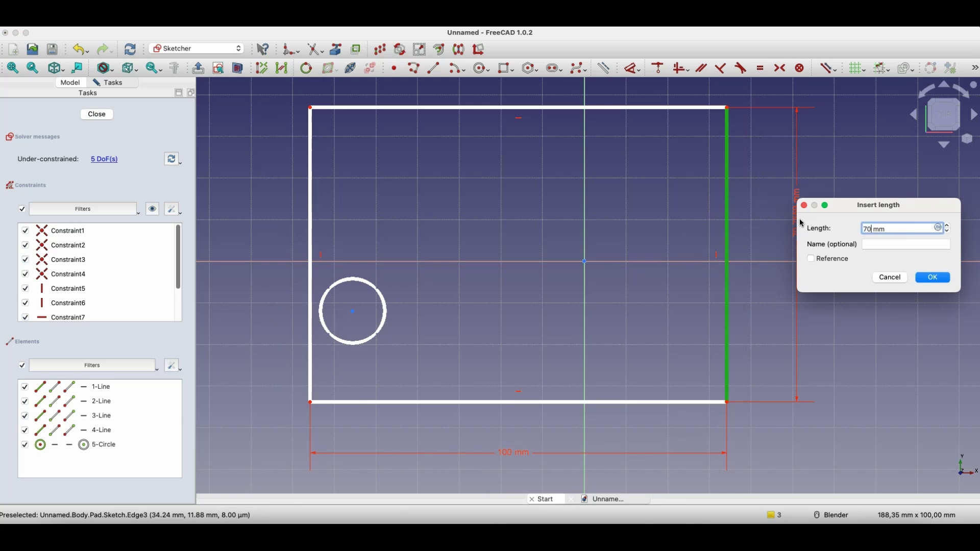
{"action": "key", "text": "Return"}
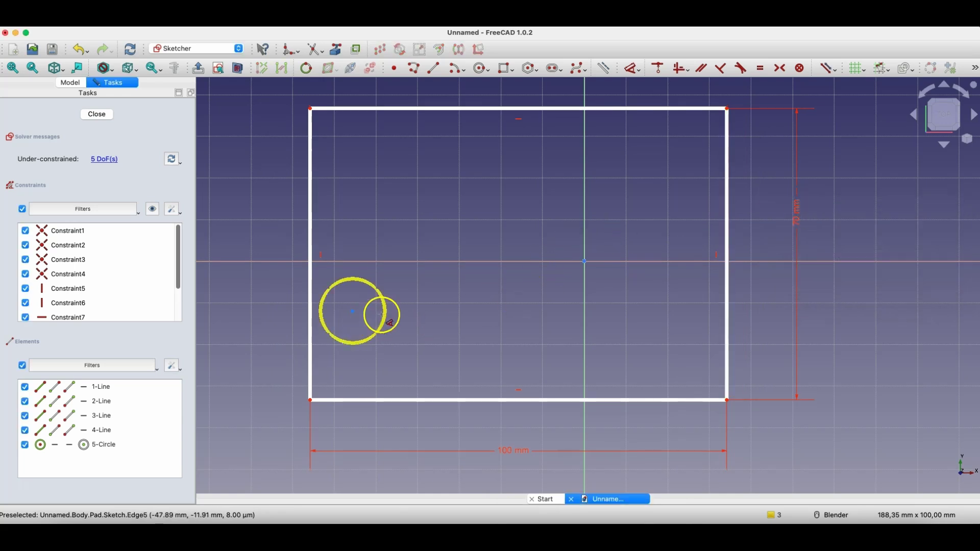
Dimension the circle's diameter as 20 mm.
{"action": "left_click", "coordinate": [383, 314]}
{"action": "left_click", "coordinate": [493, 318]}
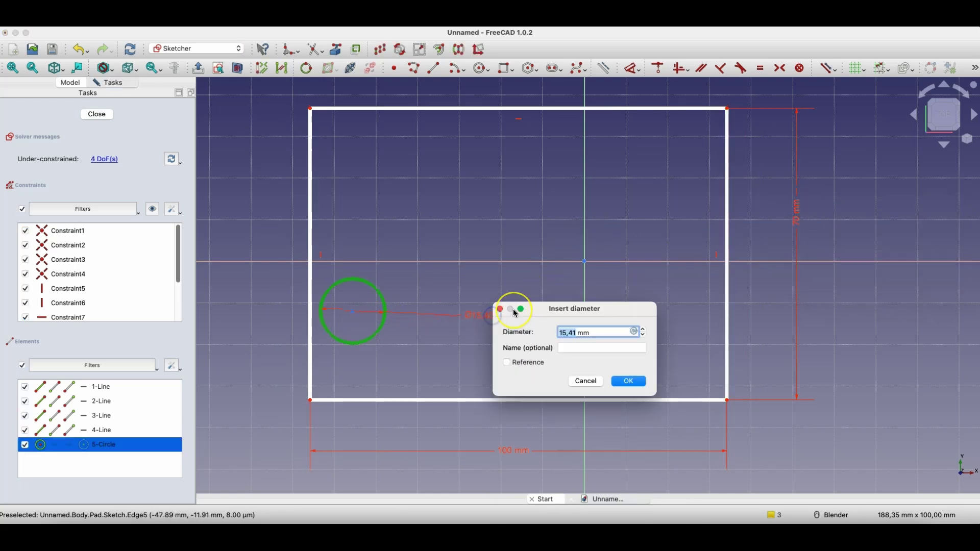
{"action": "type", "text": "20"}
{"action": "key", "text": "Return"}
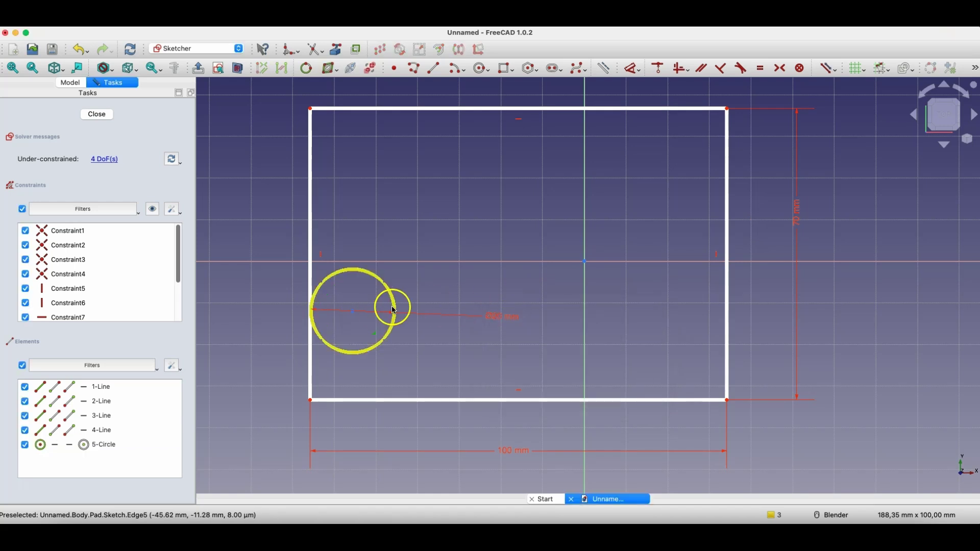
Move the rectangle and circle into the quadrant above and to the right of the origin, placing the circle inside the rectangle.
{"action": "left_click_drag", "start_coordinate": [355, 312], "coordinate": [596, 495]}
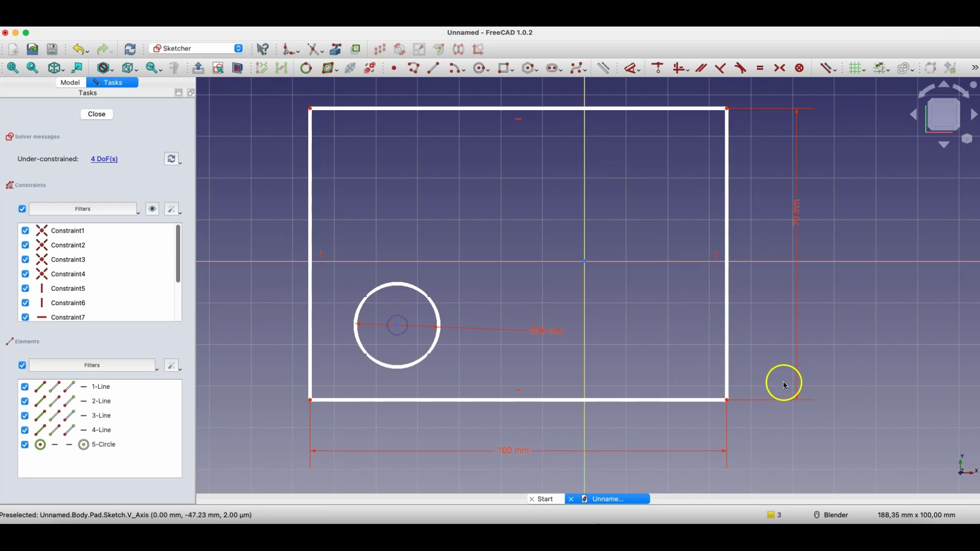
{"action": "mouse_move", "coordinate": [727, 108]}
{"action": "left_mouse_down"}
{"action": "mouse_move", "coordinate": [651, 141]}
{"action": "mouse_move", "coordinate": [682, 167]}
{"action": "mouse_move", "coordinate": [674, 164]}
{"action": "left_mouse_up"}
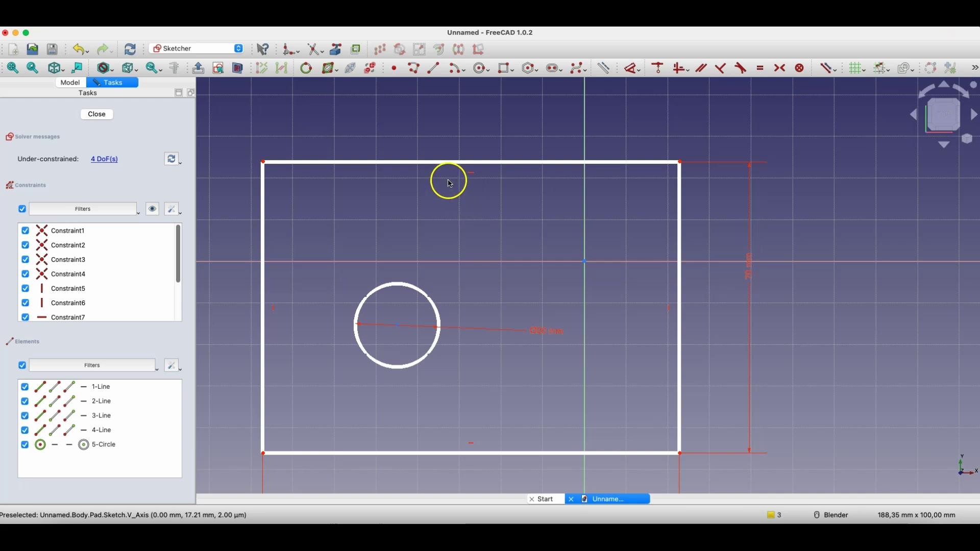
{"action": "mouse_move", "coordinate": [262, 453]}
{"action": "left_mouse_down"}
{"action": "mouse_move", "coordinate": [444, 408]}
{"action": "mouse_move", "coordinate": [613, 284]}
{"action": "mouse_move", "coordinate": [628, 288]}
{"action": "left_mouse_up"}
{"action": "scroll", "coordinate": [514, 348], "scroll_direction": "down", "scroll_amount": 4}
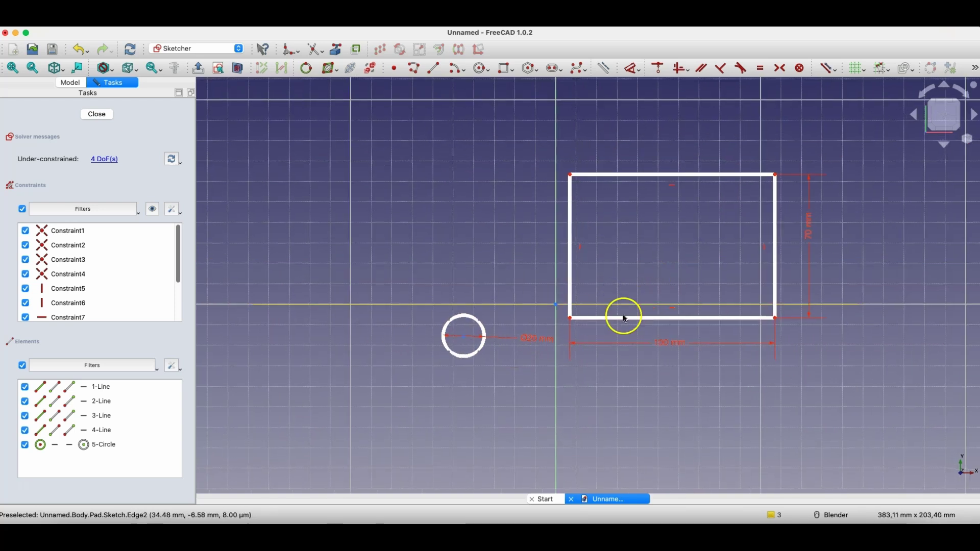
{"action": "left_click_drag", "start_coordinate": [571, 319], "coordinate": [613, 273]}
{"action": "mouse_move", "coordinate": [467, 341]}
{"action": "left_mouse_down"}
{"action": "mouse_move", "coordinate": [641, 271]}
{"action": "mouse_move", "coordinate": [691, 204]}
{"action": "left_mouse_up"}
{"action": "scroll", "coordinate": [798, 194], "scroll_direction": "up", "scroll_amount": 2}
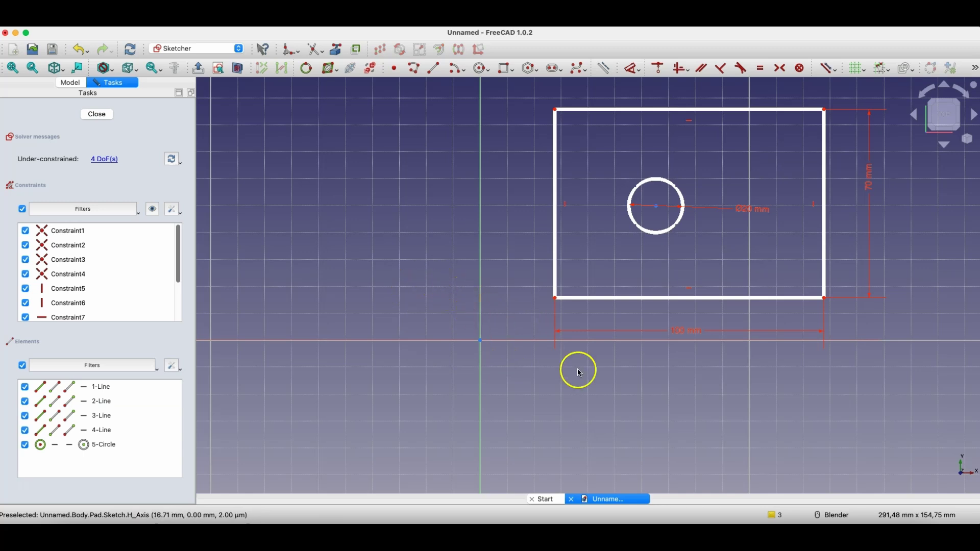
Constrain the rectangle's lower-left corner 20 mm horizontally and 15 mm vertically from the origin.
{"action": "left_click", "coordinate": [557, 300]}
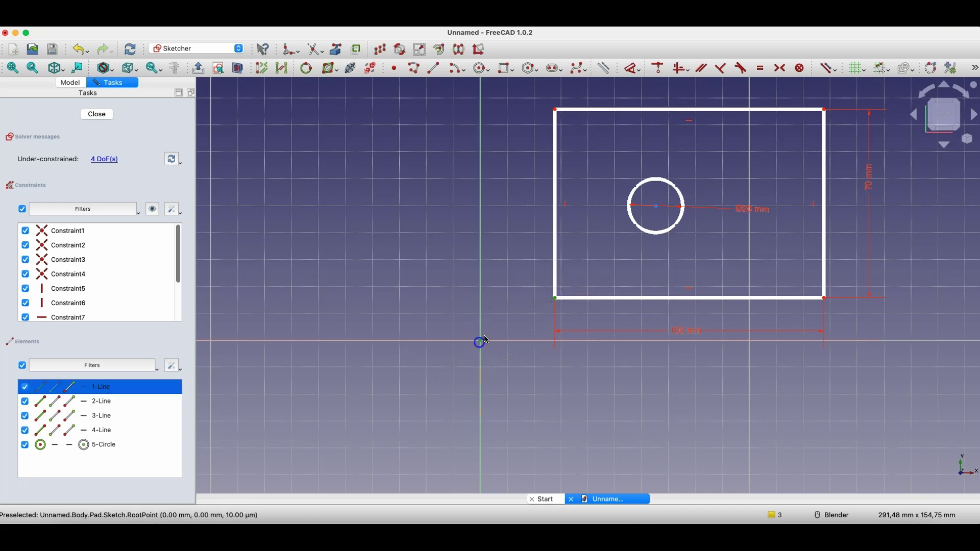
{"action": "left_click", "coordinate": [632, 68]}
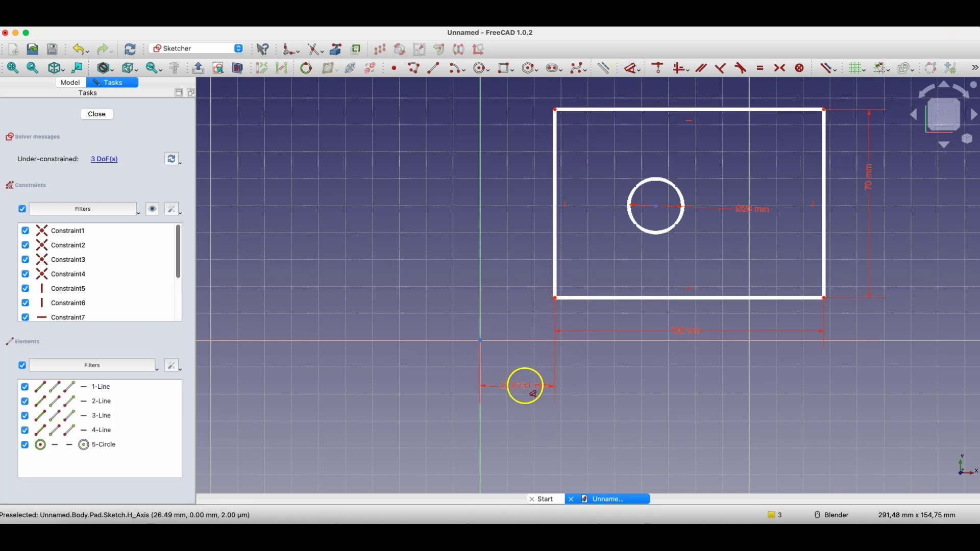
{"action": "left_click", "coordinate": [526, 388]}
{"action": "type", "text": "20"}
{"action": "key", "text": "Return"}
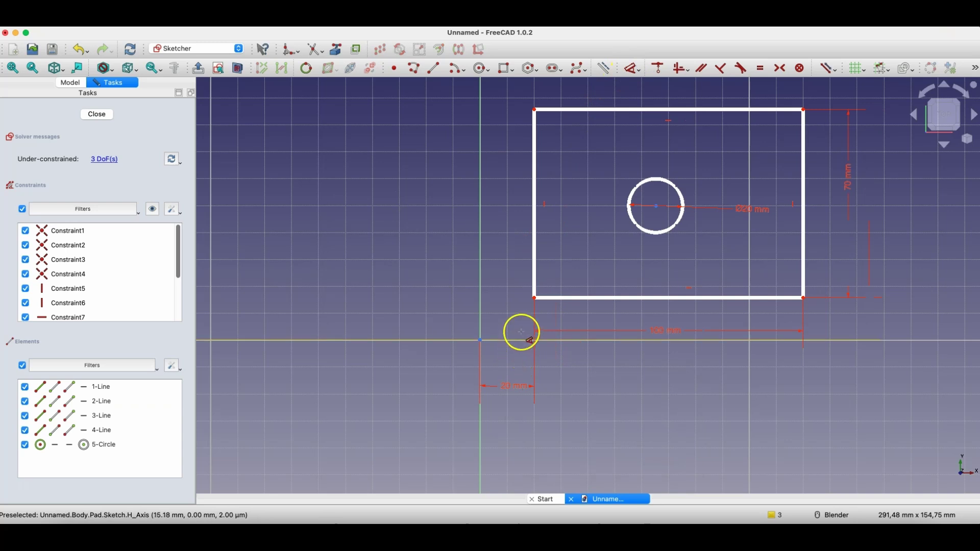
{"action": "left_click", "coordinate": [534, 298]}
{"action": "left_click", "coordinate": [435, 319]}
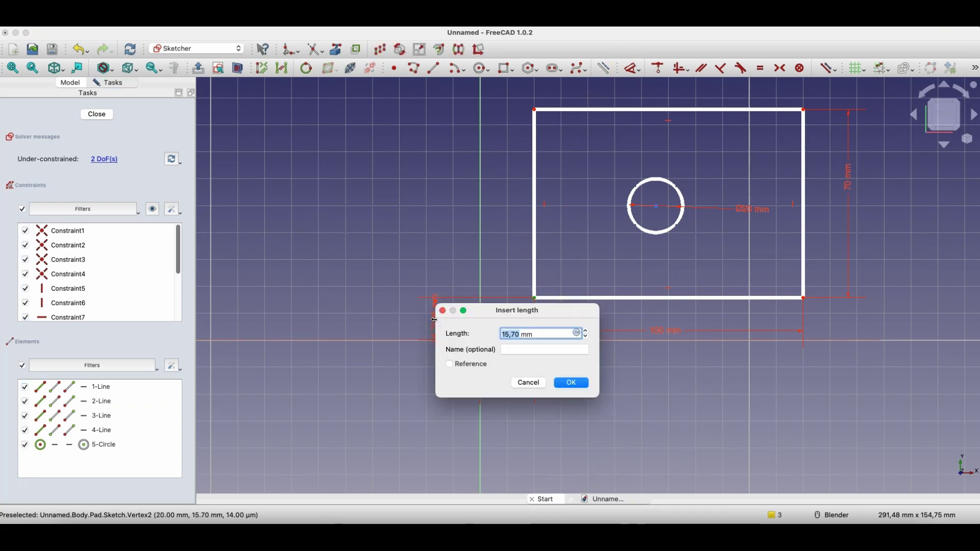
{"action": "key", "text": "Return"}
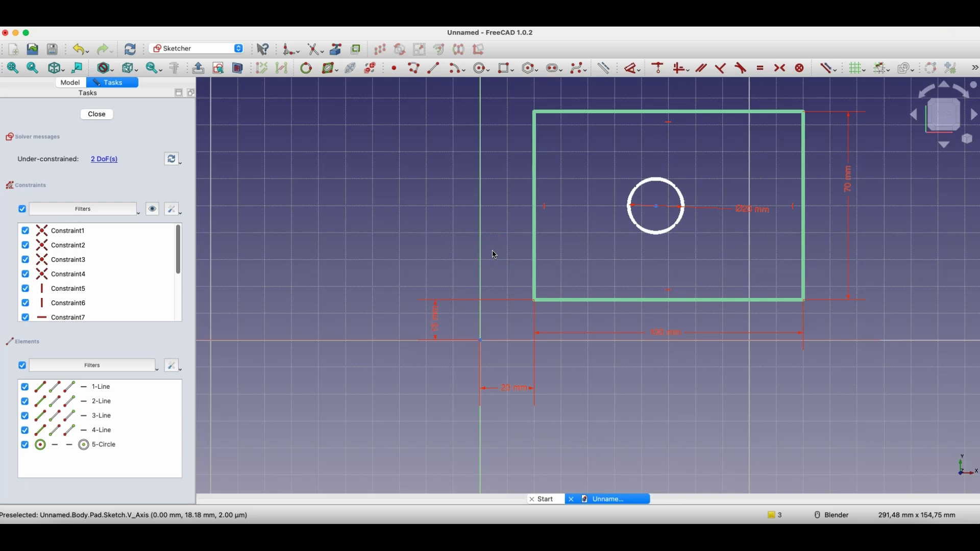
Reposition the circle inside the rectangle and constrain its centre 50 mm horizontally from the rectangle's lower-left corner.
{"action": "mouse_move", "coordinate": [658, 205]}
{"action": "left_mouse_down"}
{"action": "mouse_move", "coordinate": [663, 221]}
{"action": "mouse_move", "coordinate": [663, 184]}
{"action": "mouse_move", "coordinate": [646, 205]}
{"action": "left_mouse_up"}
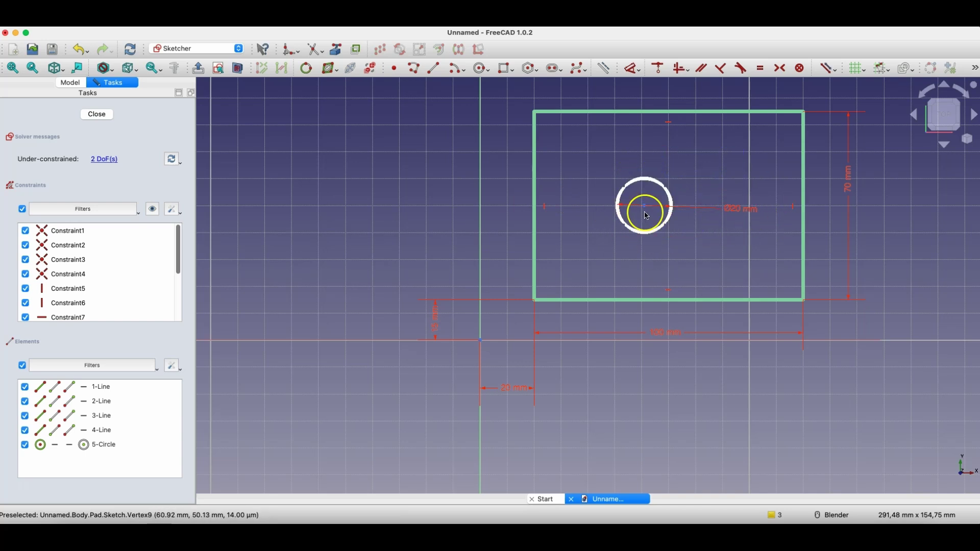
{"action": "mouse_move", "coordinate": [646, 213]}
{"action": "left_mouse_down"}
{"action": "mouse_move", "coordinate": [682, 184]}
{"action": "mouse_move", "coordinate": [618, 176]}
{"action": "mouse_move", "coordinate": [633, 241]}
{"action": "mouse_move", "coordinate": [638, 188]}
{"action": "mouse_move", "coordinate": [621, 212]}
{"action": "left_mouse_up"}
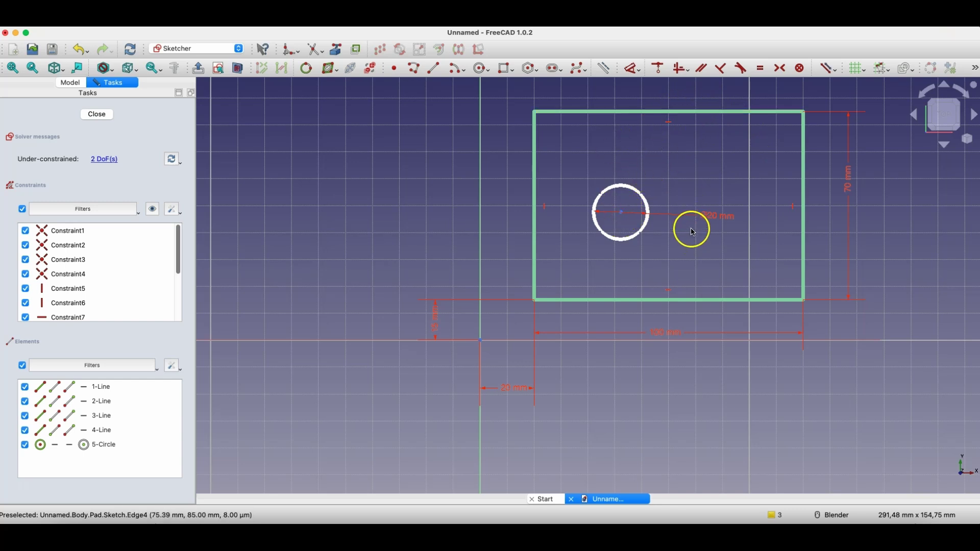
{"action": "left_click", "coordinate": [633, 69]}
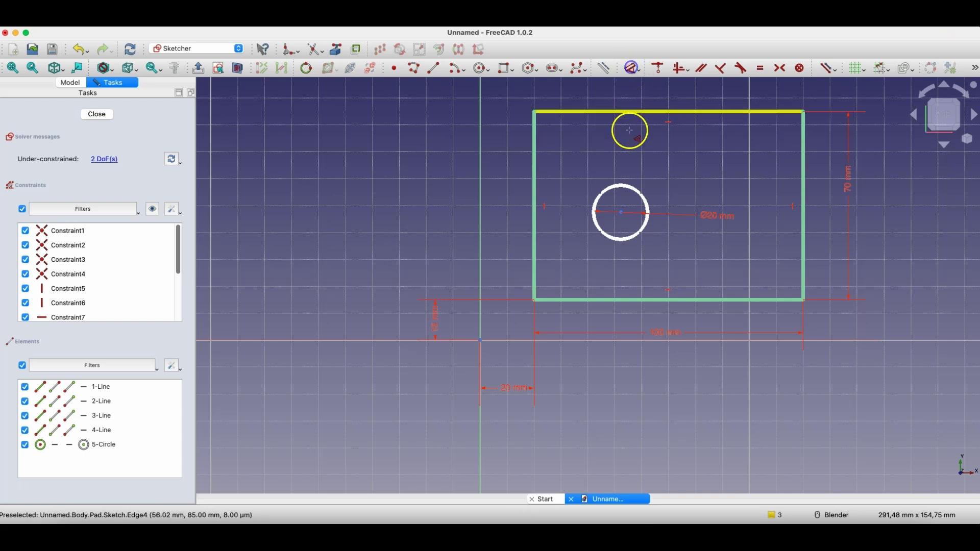
{"action": "left_click", "coordinate": [621, 213]}
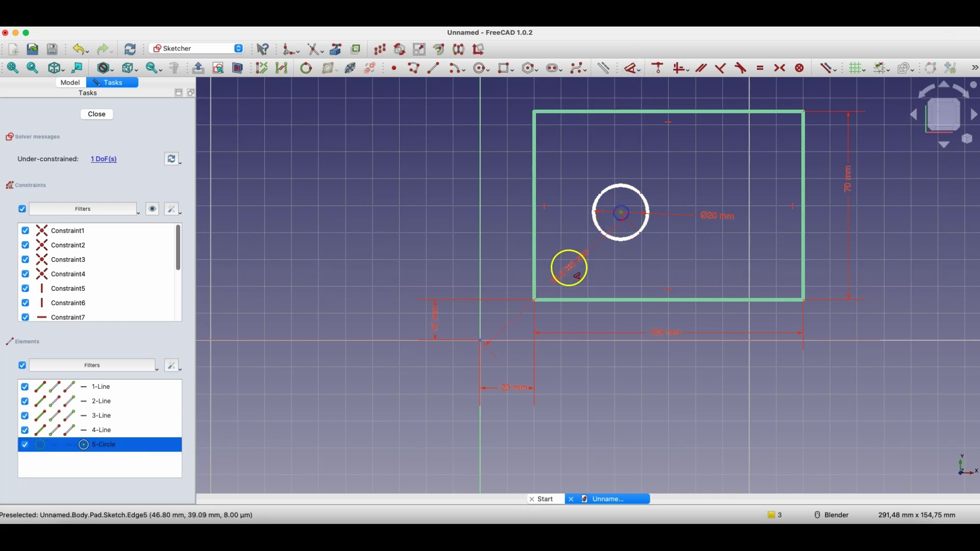
{"action": "left_click", "coordinate": [535, 299]}
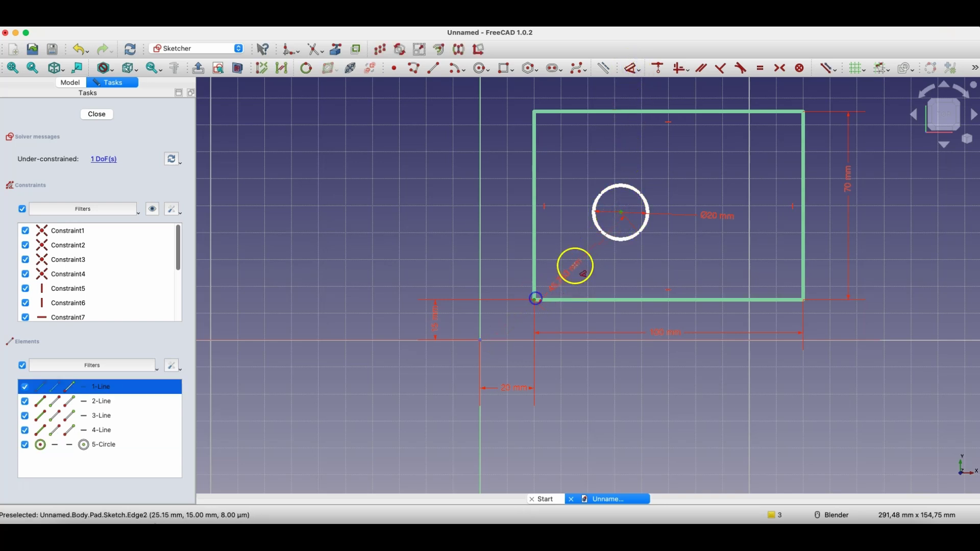
{"action": "left_click", "coordinate": [622, 214]}
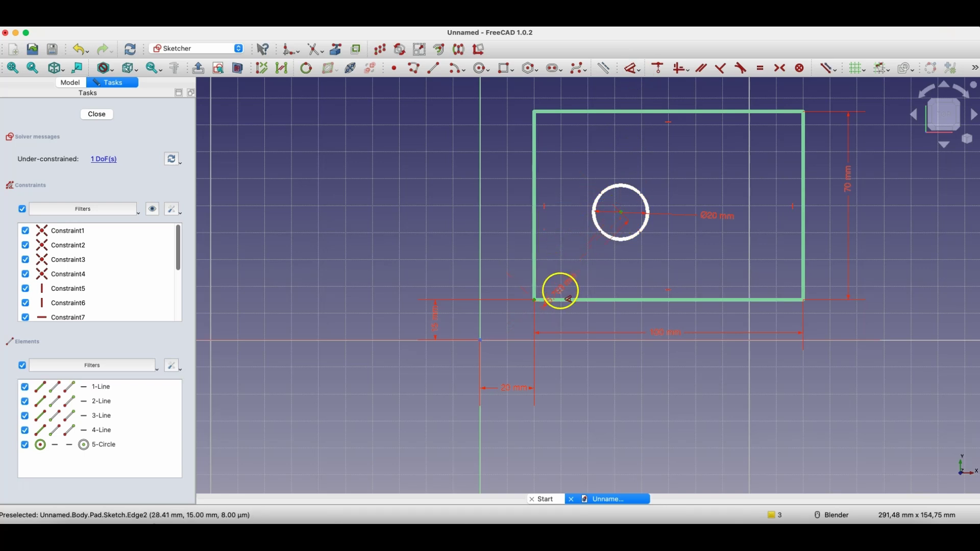
{"action": "left_click", "coordinate": [570, 411]}
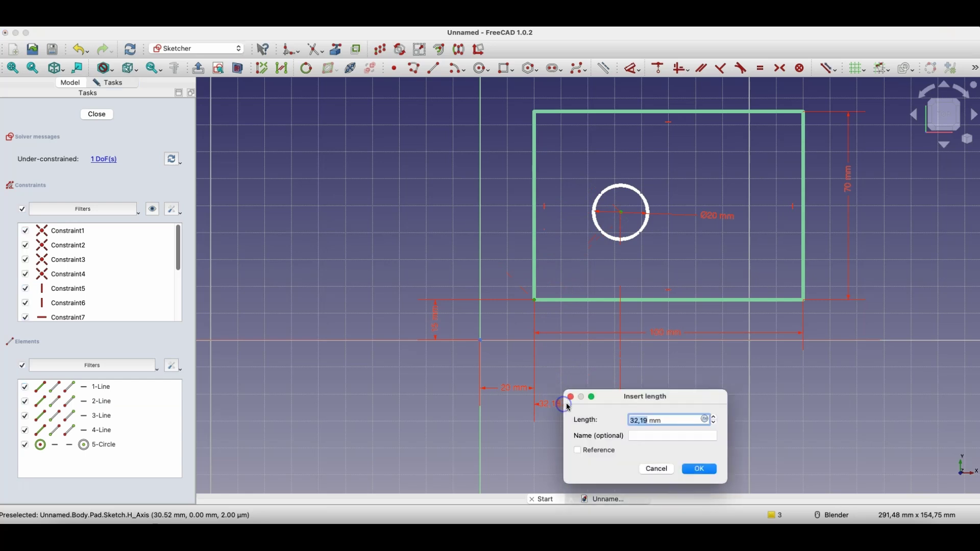
{"action": "type", "text": "50"}
{"action": "key", "text": "Return"}
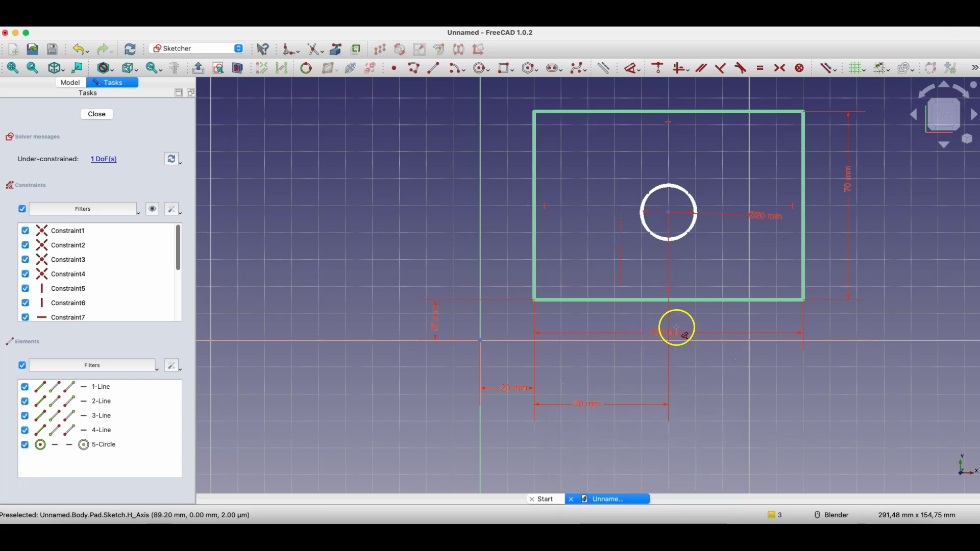
Constrain the circle's centre 35 mm vertically from the rectangle's lower-left corner.
{"action": "left_click", "coordinate": [669, 212]}
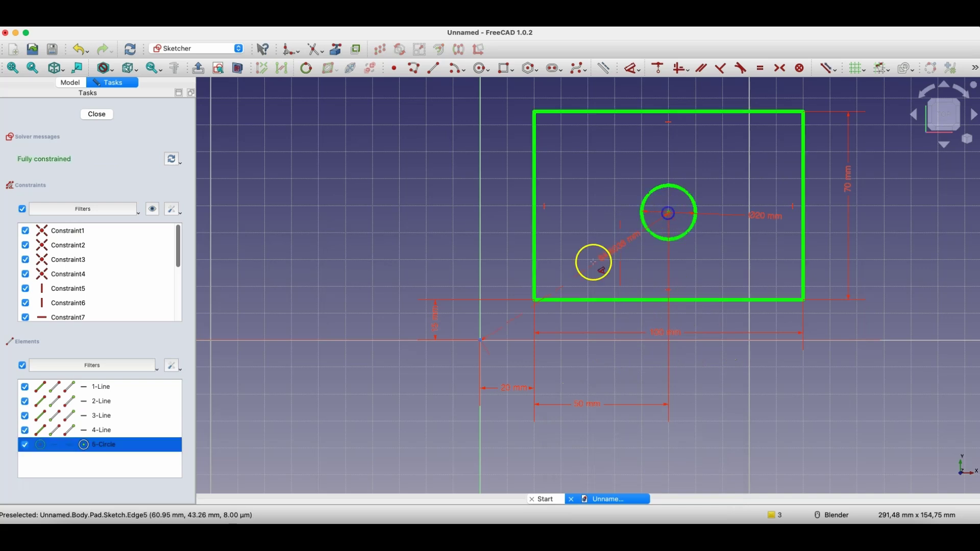
{"action": "left_click", "coordinate": [535, 300]}
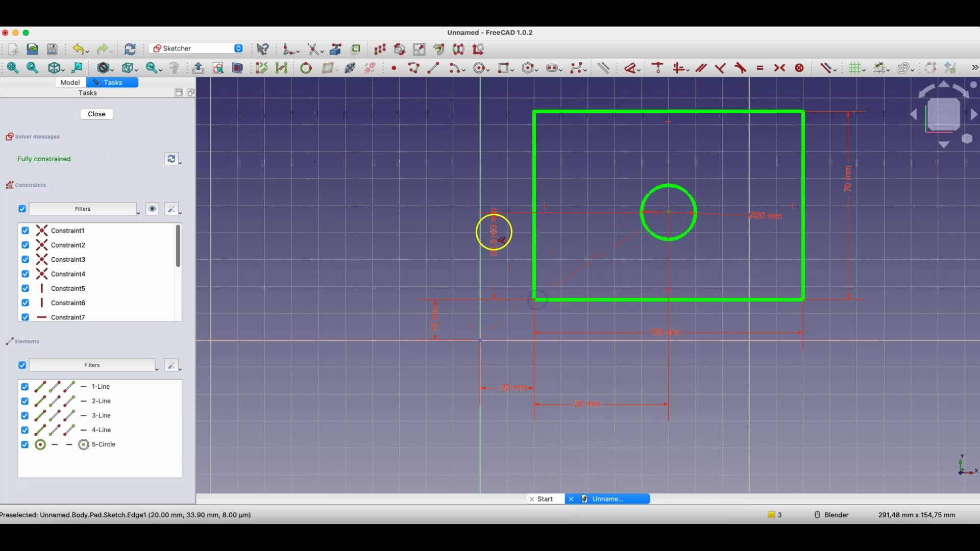
{"action": "left_click", "coordinate": [494, 240]}
{"action": "type", "text": "3"}
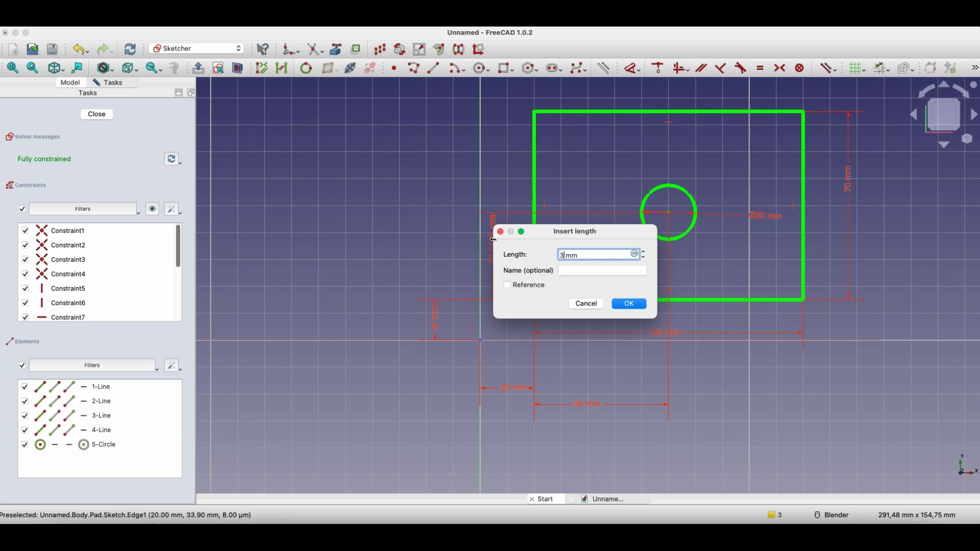
{"action": "type", "text": "5"}
{"action": "key", "text": "Return"}
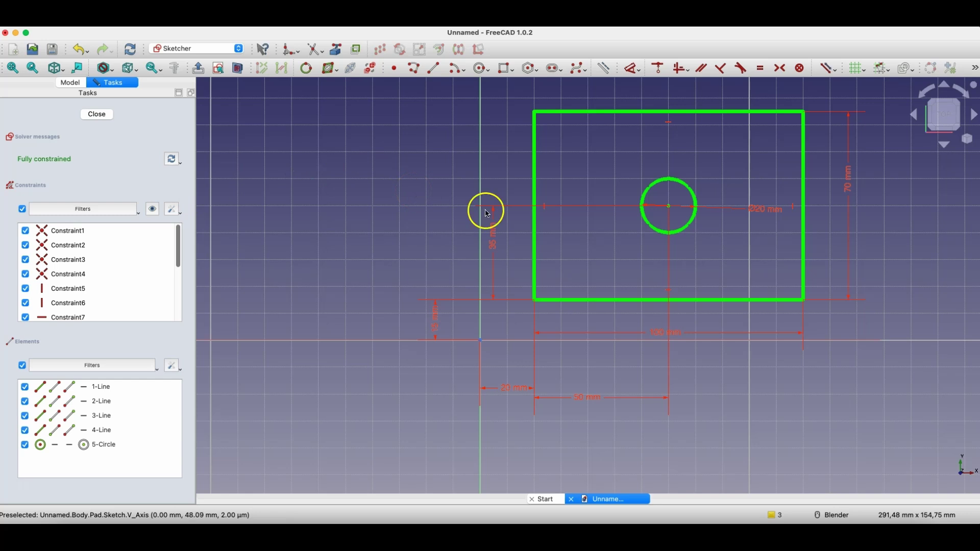
Close the sketch and check the lengths of the plate's two adjoining bottom edges in the 3D view.
{"action": "left_click", "coordinate": [106, 114]}
{"action": "mouse_move", "coordinate": [449, 232]}
{"action": "middle_mouse_down"}
{"action": "mouse_move", "coordinate": [357, 232]}
{"action": "mouse_move", "coordinate": [604, 220]}
{"action": "mouse_move", "coordinate": [445, 216]}
{"action": "middle_mouse_up"}
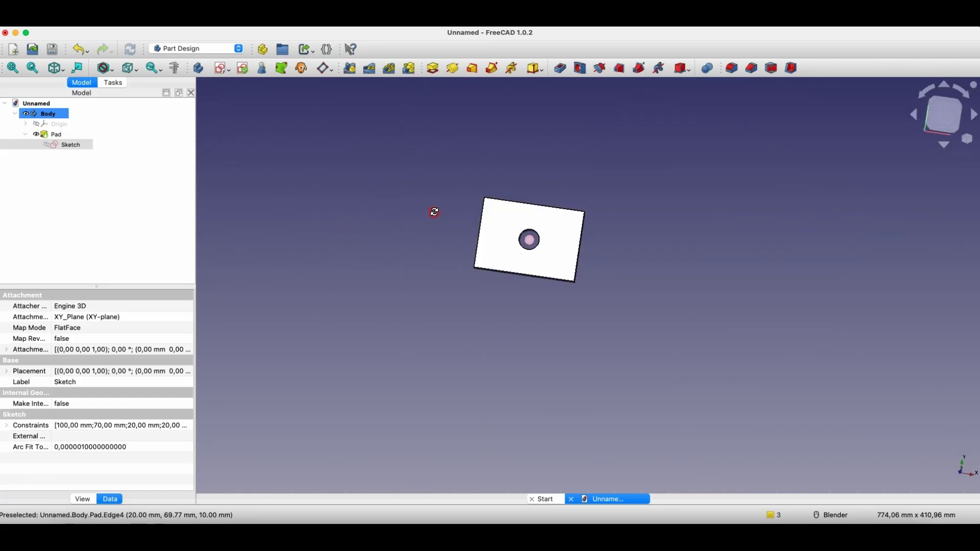
{"action": "middle_click_drag", "start_coordinate": [501, 231], "coordinate": [504, 234]}
{"action": "scroll", "coordinate": [503, 234], "scroll_direction": "up", "scroll_amount": 3}
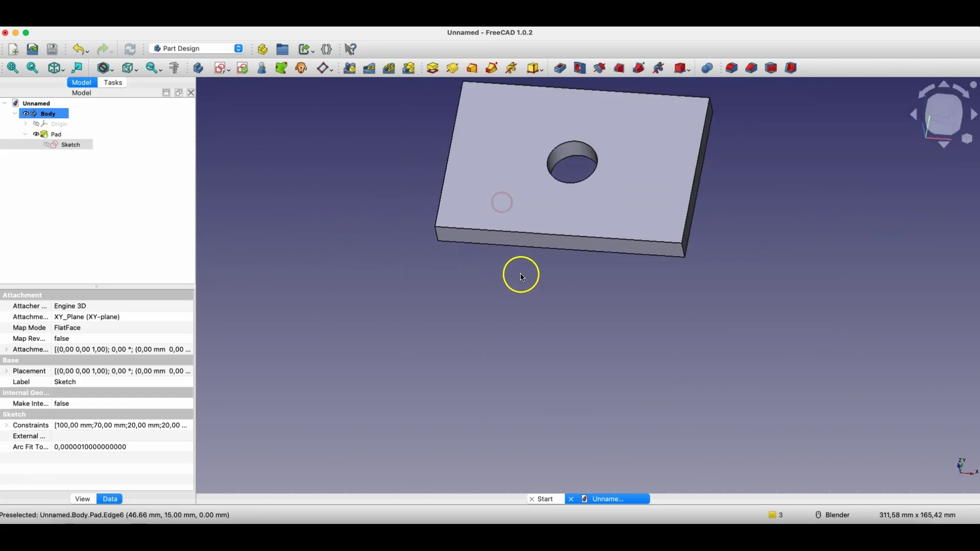
{"action": "left_click", "coordinate": [544, 249]}
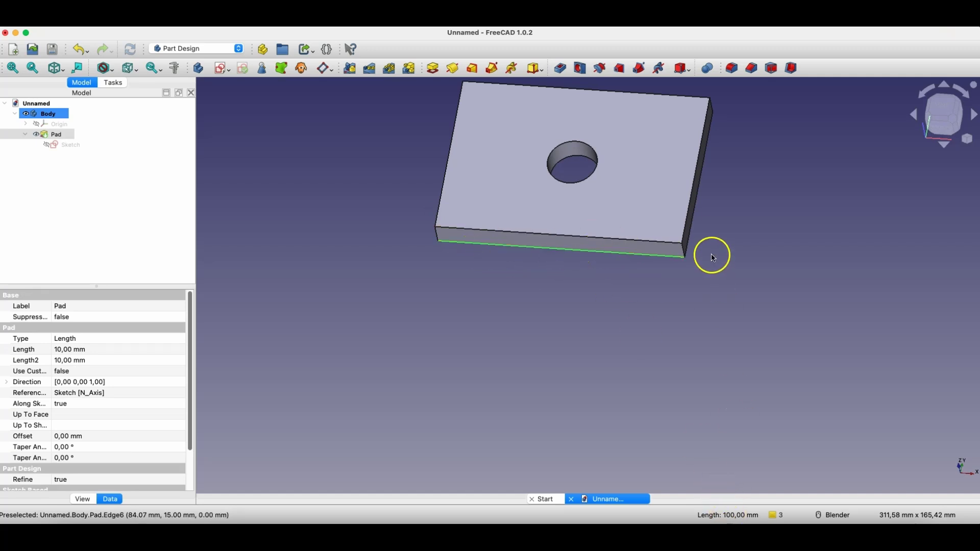
{"action": "left_click", "coordinate": [697, 226]}
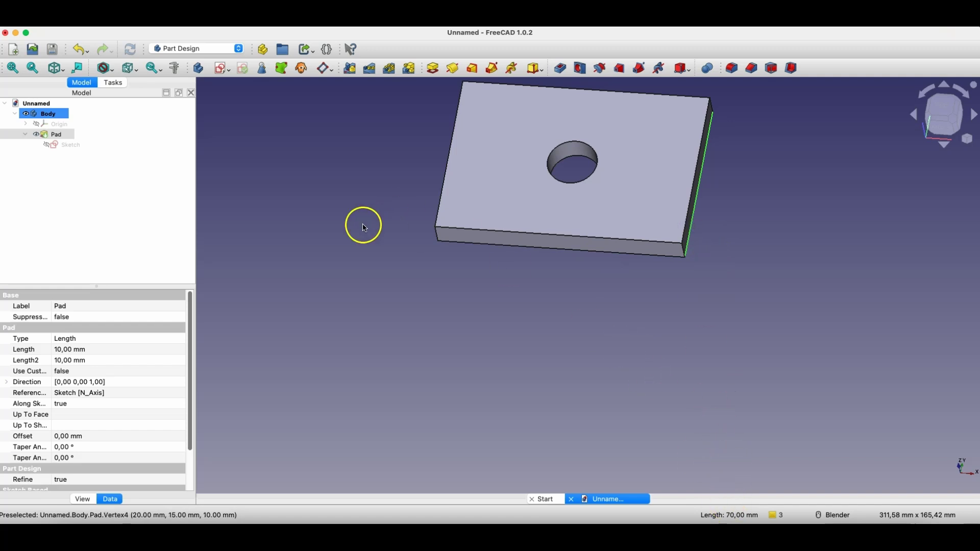
Reopen the pad's sketch and set the rectangle's width to 150 mm.
{"action": "left_click", "coordinate": [79, 146]}
{"action": "double_click", "coordinate": [79, 146]}
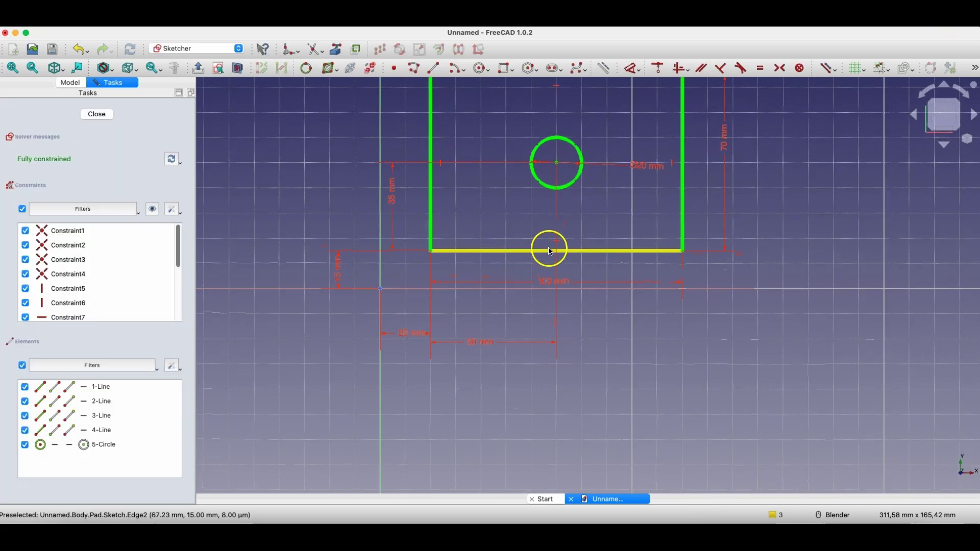
{"action": "scroll", "coordinate": [519, 373], "scroll_direction": "down", "scroll_amount": 5}
{"action": "scroll", "coordinate": [540, 240], "scroll_direction": "up", "scroll_amount": 8}
{"action": "scroll", "coordinate": [522, 323], "scroll_direction": "down", "scroll_amount": 4}
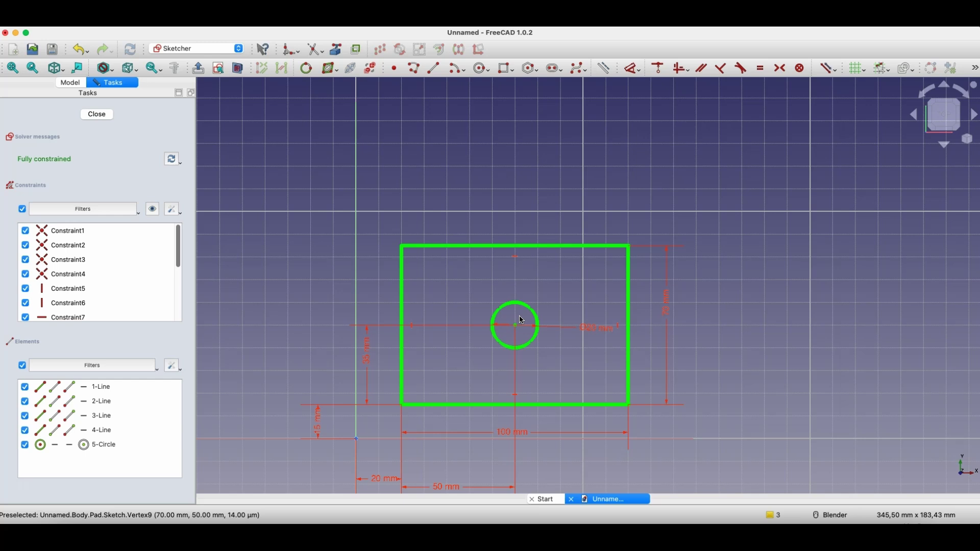
{"action": "scroll", "coordinate": [536, 339], "scroll_direction": "up", "scroll_amount": 2}
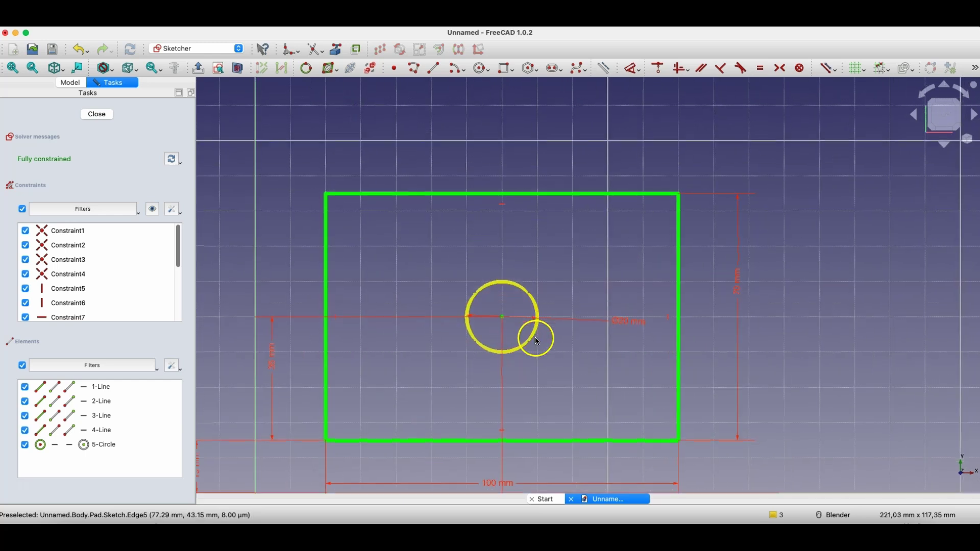
{"action": "scroll", "coordinate": [537, 341], "scroll_direction": "down", "scroll_amount": 3}
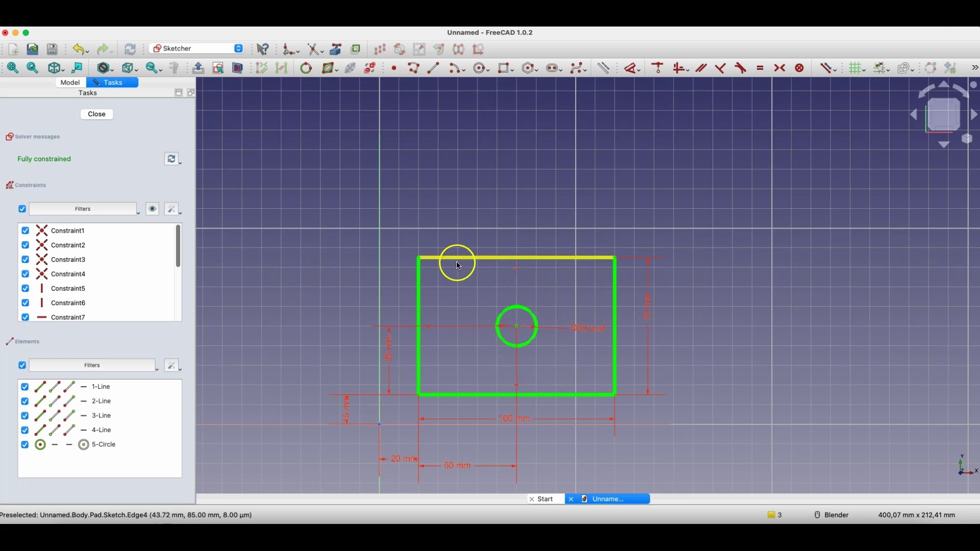
{"action": "scroll", "coordinate": [477, 401], "scroll_direction": "up", "scroll_amount": 1}
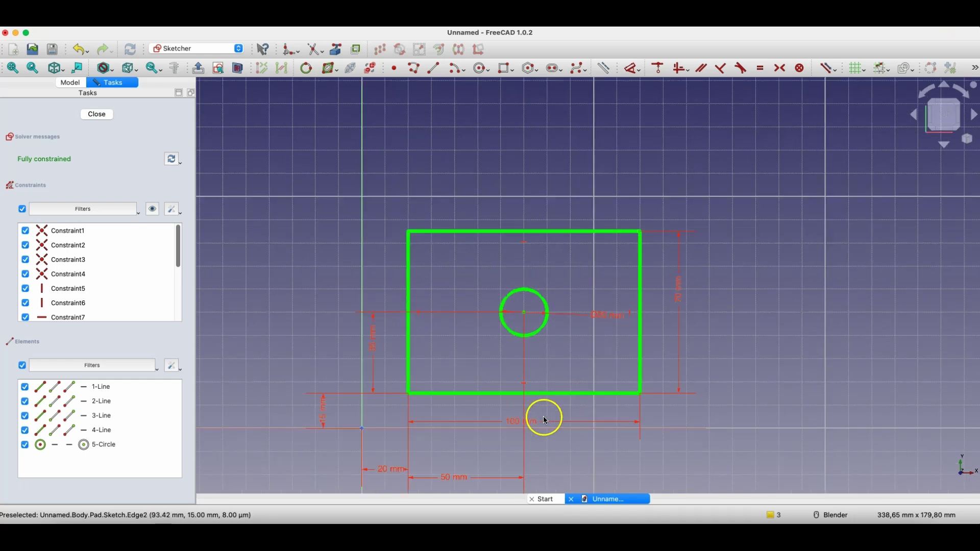
{"action": "double_click", "coordinate": [516, 421]}
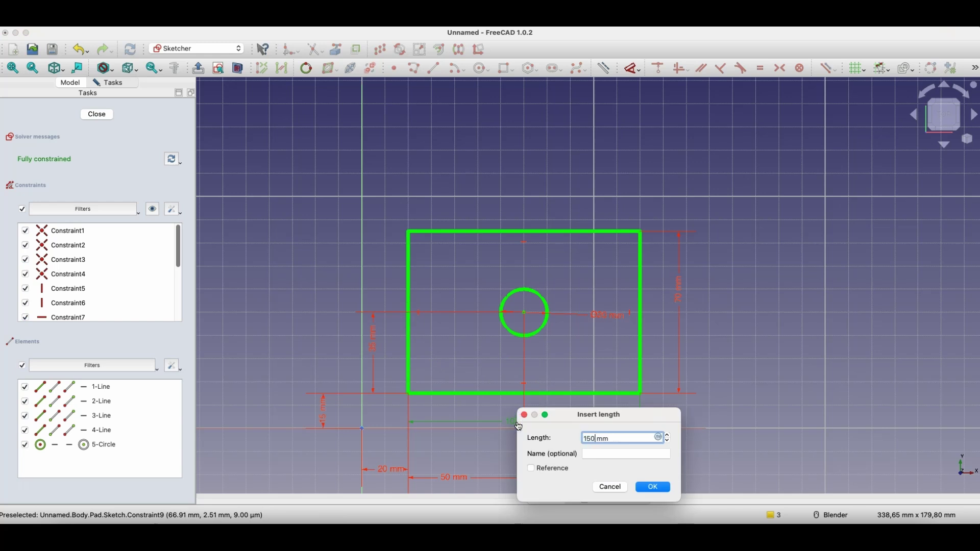
{"action": "key", "text": "Return"}
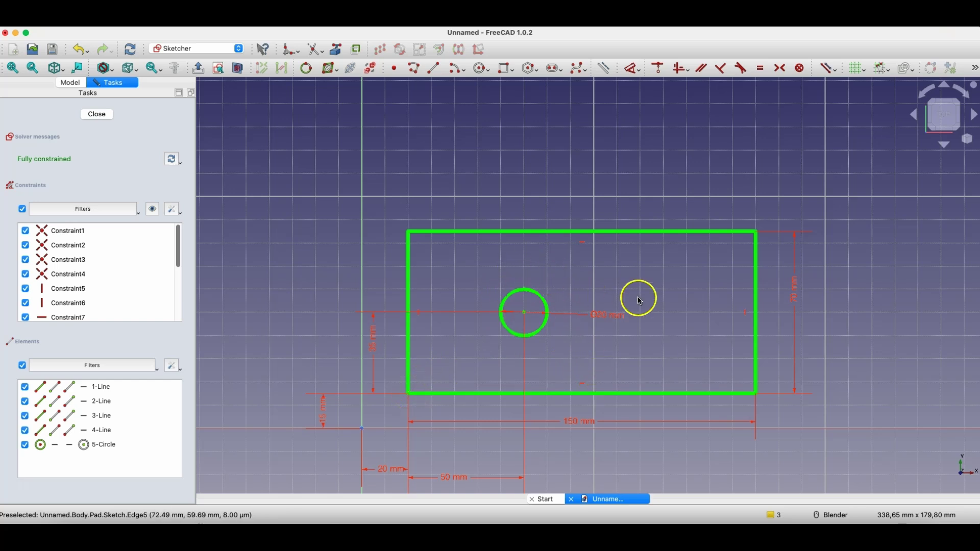
Set the circle centre's horizontal distance from the rectangle's lower-left corner to 75 mm.
{"action": "double_click", "coordinate": [457, 477]}
{"action": "type", "text": "75"}
{"action": "key", "text": "Return"}
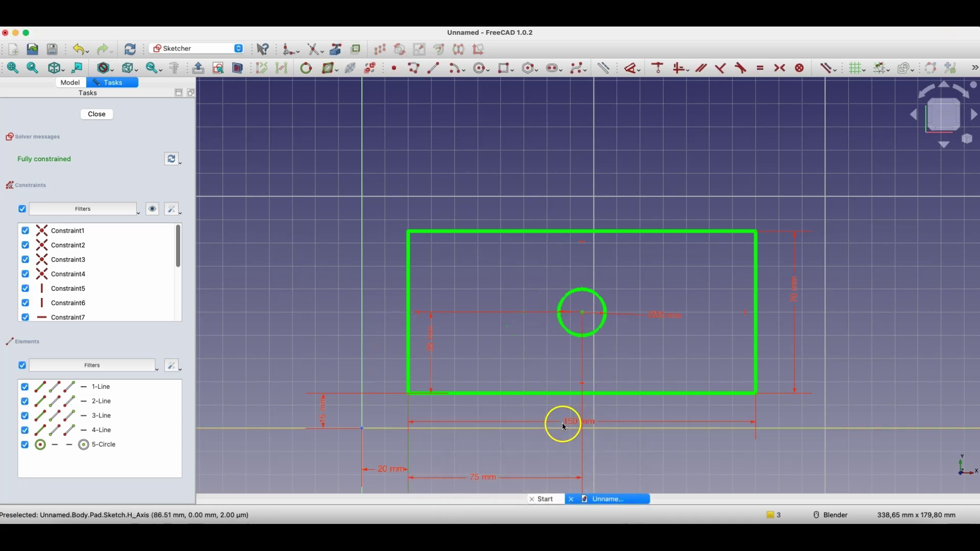
{"action": "left_click", "coordinate": [518, 376]}
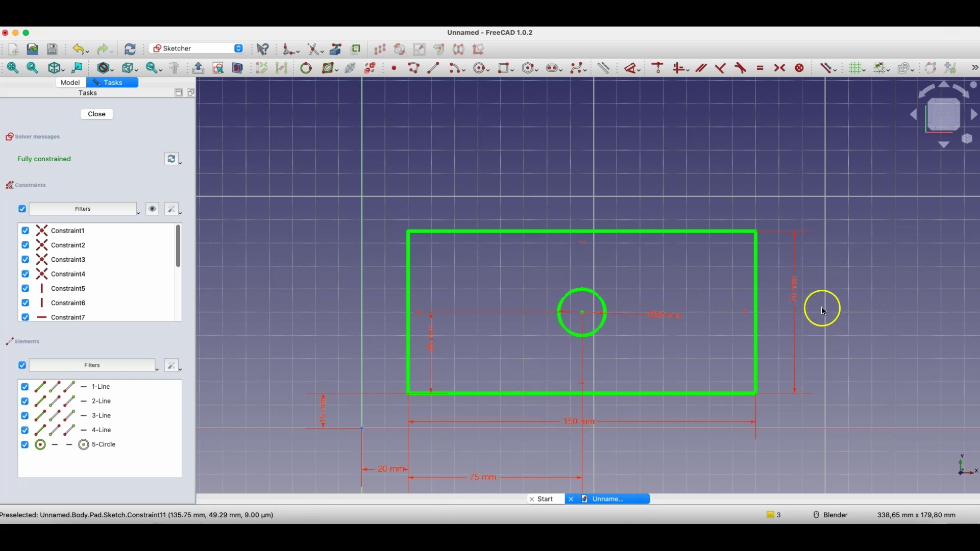
Set the rectangle's height to 90 mm and the circle centre's vertical distance from the lower-left corner to 45 mm.
{"action": "double_click", "coordinate": [797, 300]}
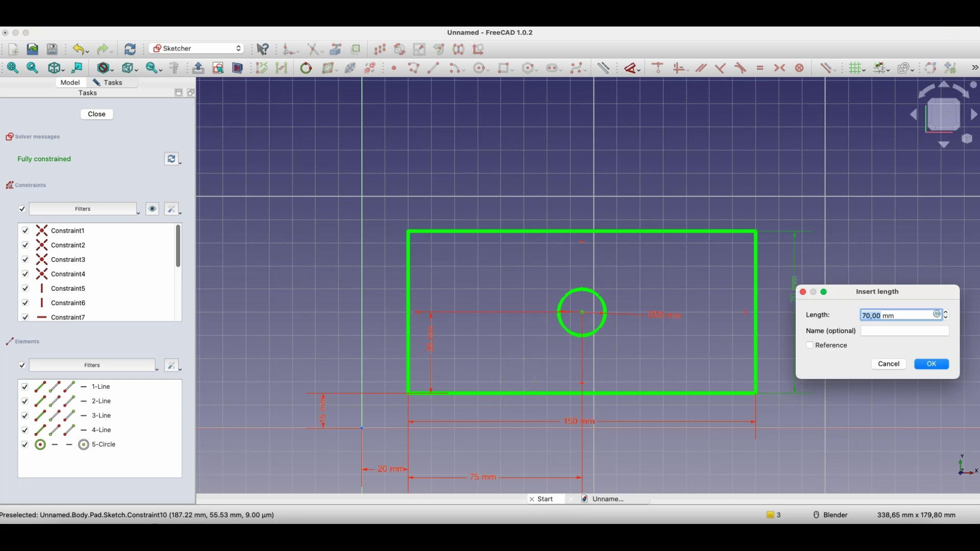
{"action": "key", "text": "Return"}
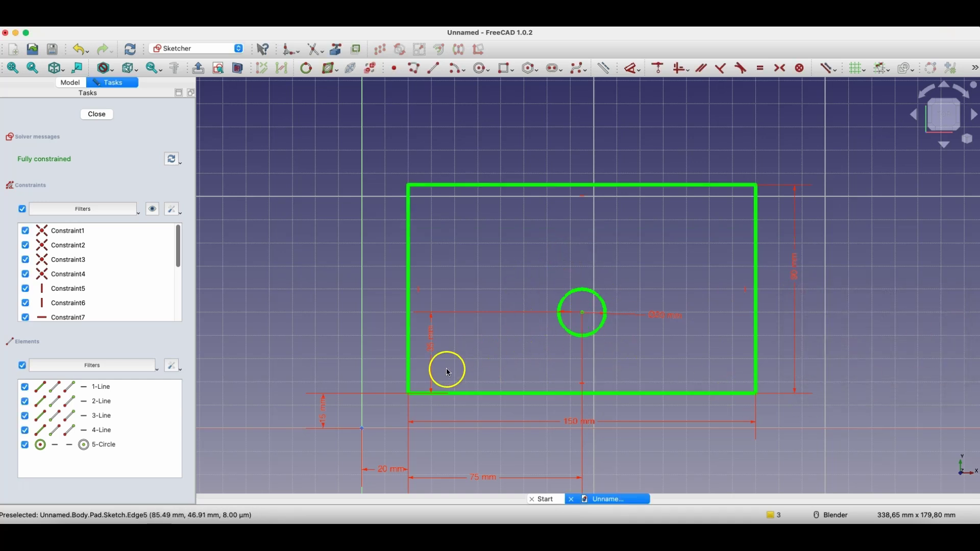
{"action": "double_click", "coordinate": [435, 349]}
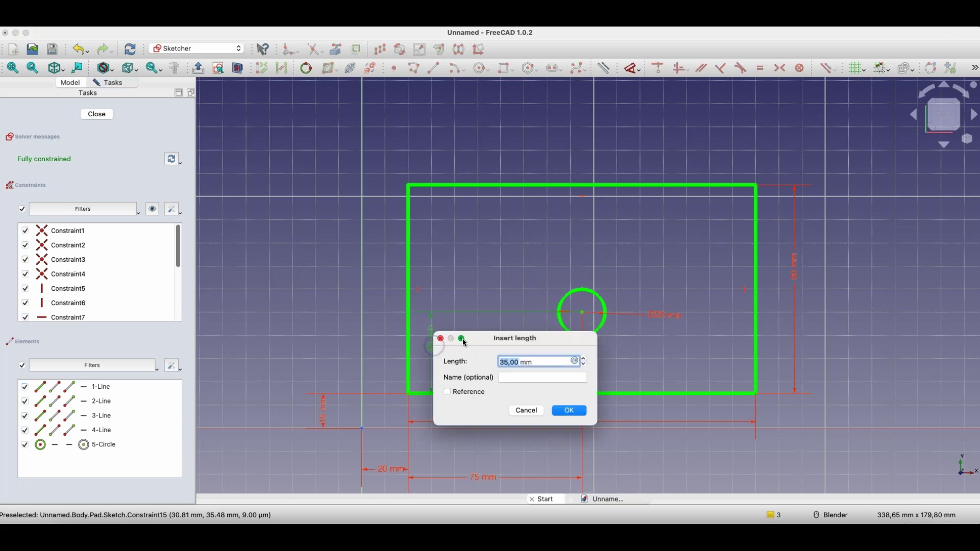
{"action": "left_click", "coordinate": [500, 361]}
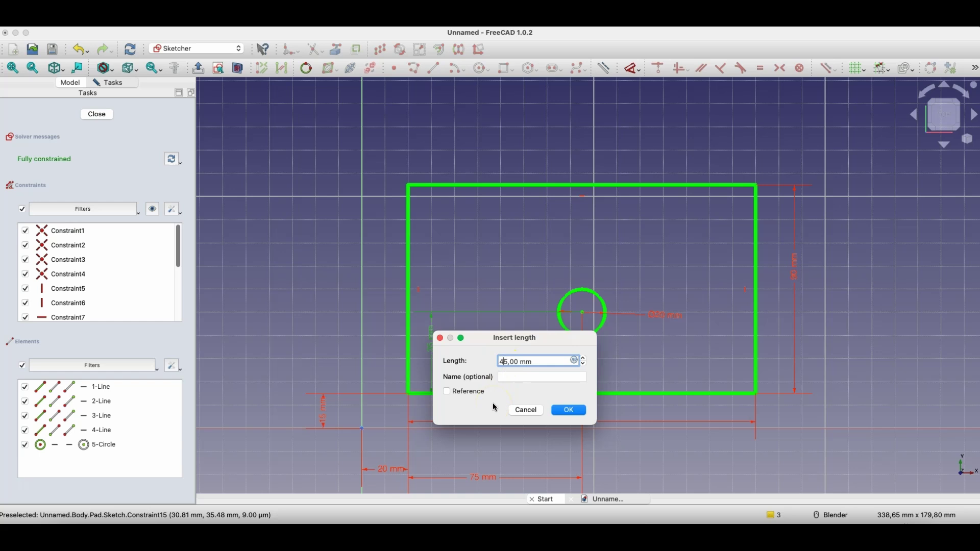
{"action": "left_click", "coordinate": [571, 410]}
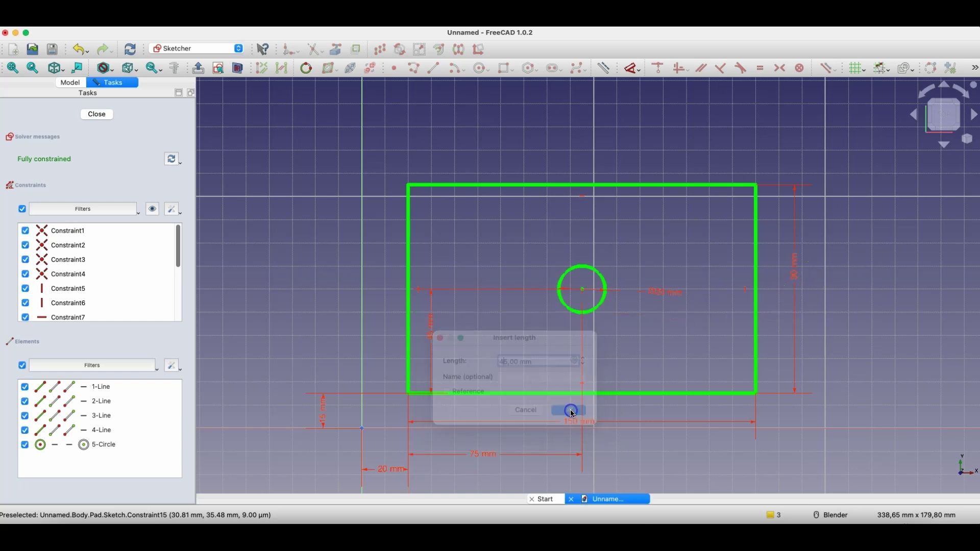
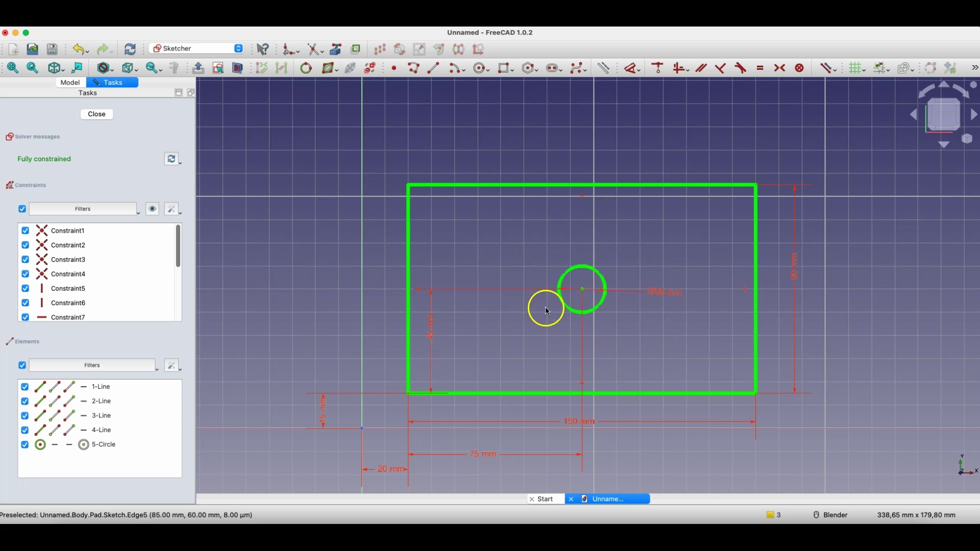
Delete the circle's vertical and horizontal position dimensions and move the circle off-centre, above the middle of the rectangle.
{"action": "left_click", "coordinate": [433, 330]}
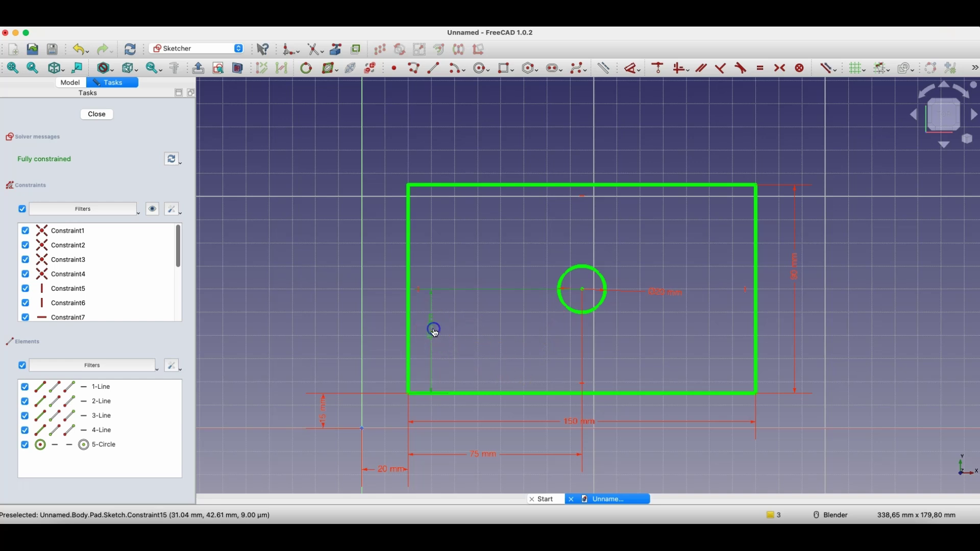
{"action": "key", "text": "Delete"}
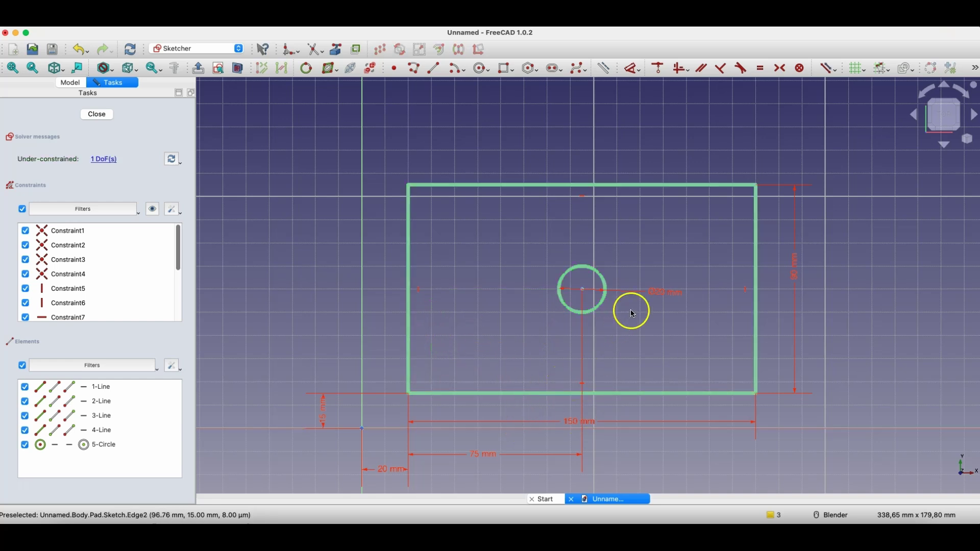
{"action": "left_click", "coordinate": [482, 456]}
{"action": "key", "text": "Delete"}
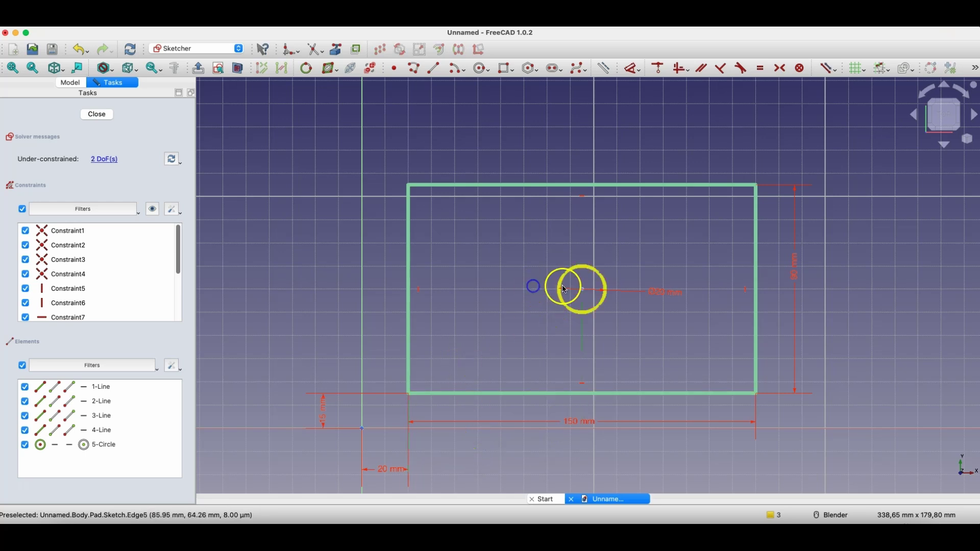
{"action": "left_click_drag", "start_coordinate": [583, 296], "coordinate": [556, 266]}
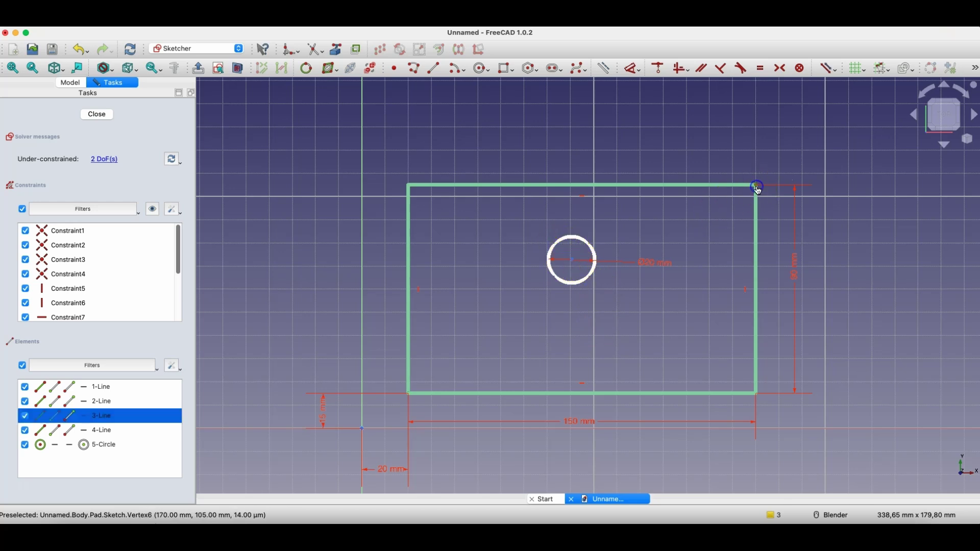
Constrain the circle's centre symmetrically between the rectangle's upper-right and lower-left corners.
{"action": "left_click", "coordinate": [408, 394]}
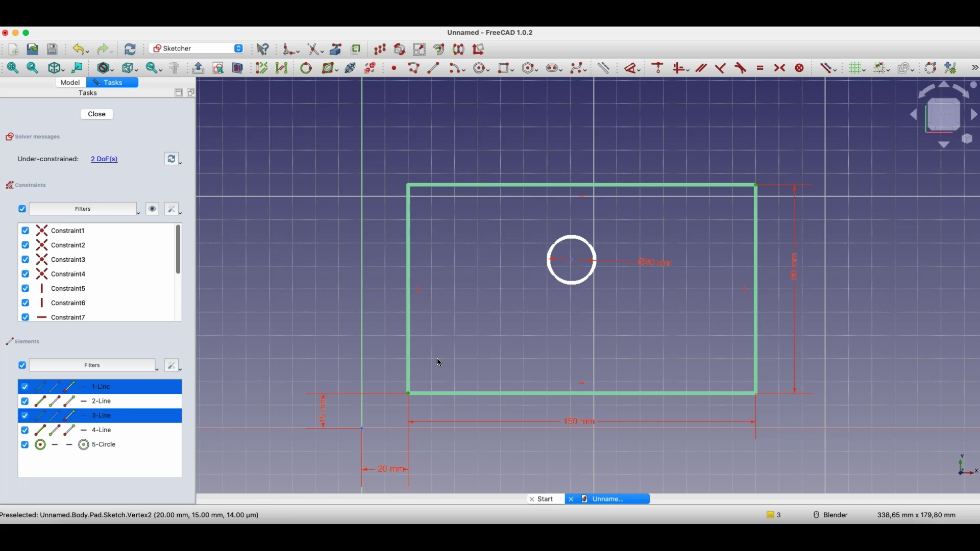
{"action": "left_click", "coordinate": [572, 261]}
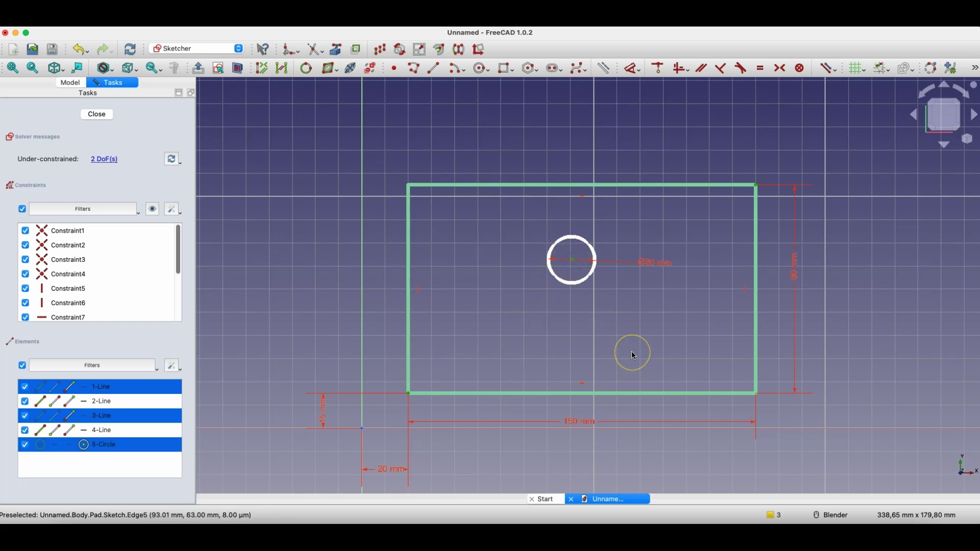
{"action": "left_click", "coordinate": [781, 68]}
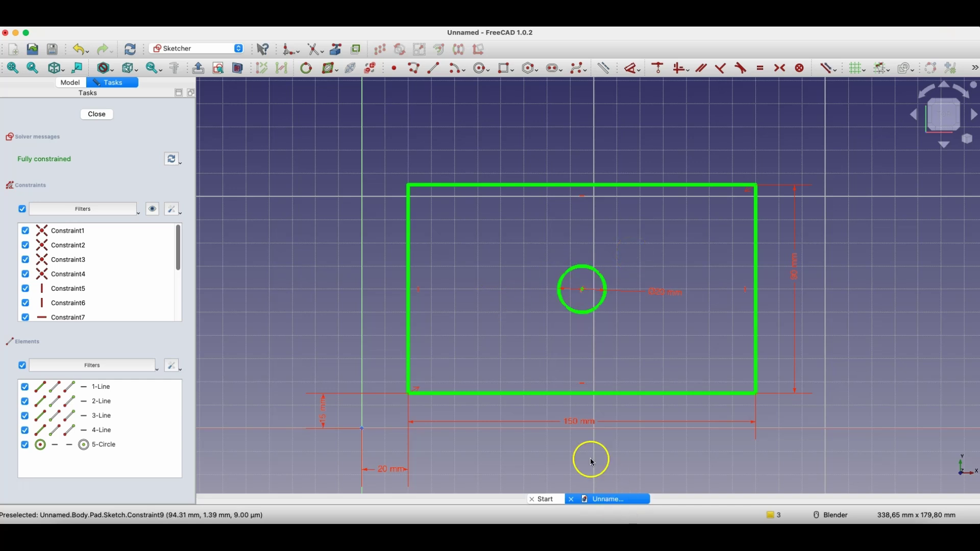
Set the rectangle's width to 100 mm and its height to 70 mm, closing the sketch to update the plate.
{"action": "double_click", "coordinate": [582, 423]}
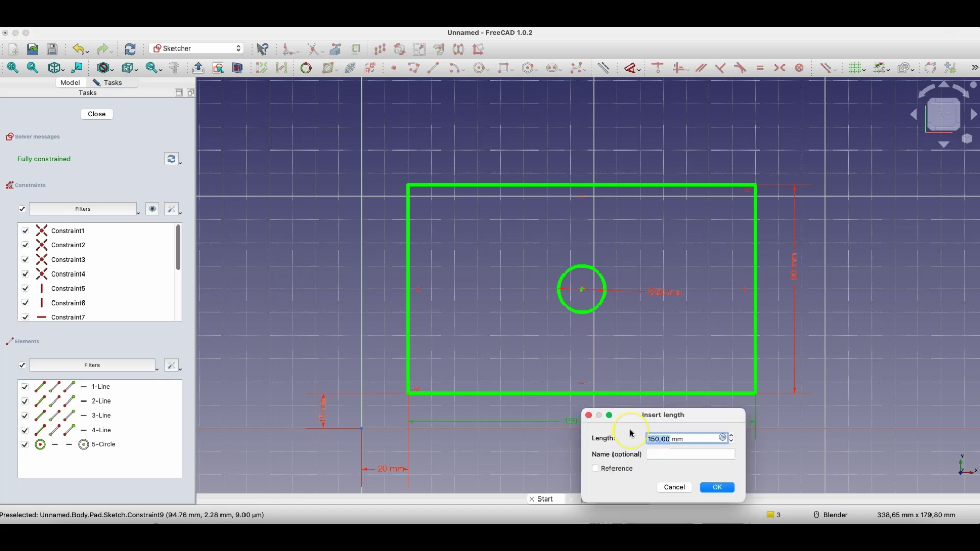
{"action": "type", "text": "100"}
{"action": "key", "text": "Return"}
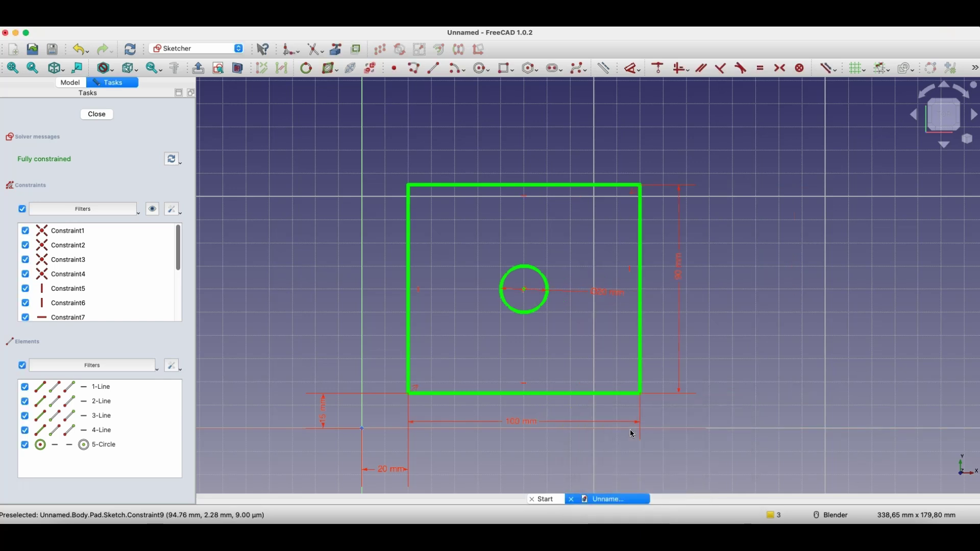
{"action": "double_click", "coordinate": [680, 273]}
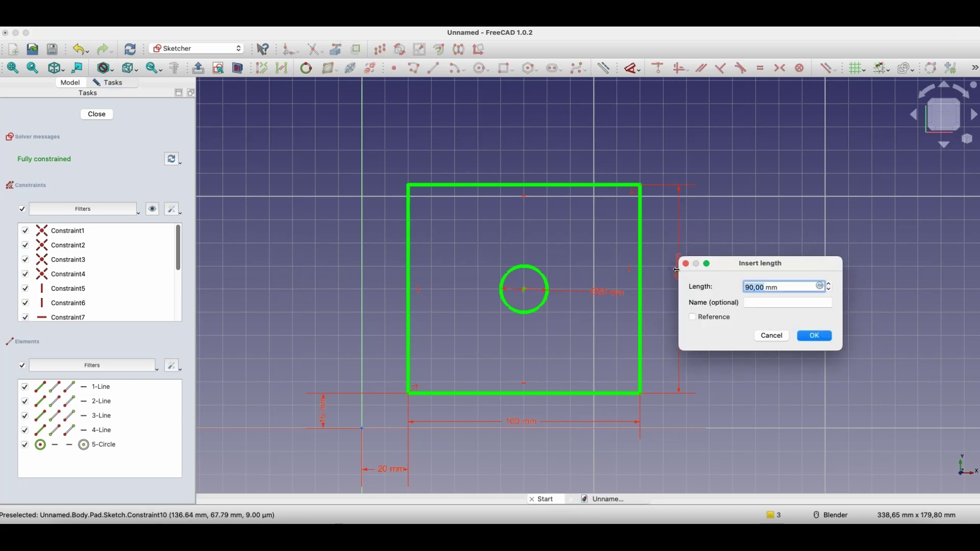
{"action": "type", "text": "70"}
{"action": "key", "text": "Return"}
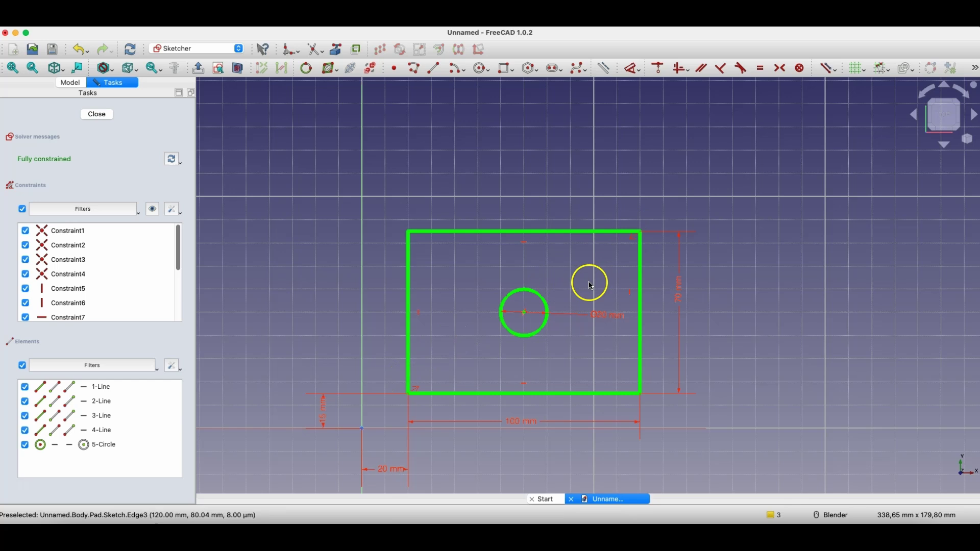
{"action": "left_click", "coordinate": [96, 114]}
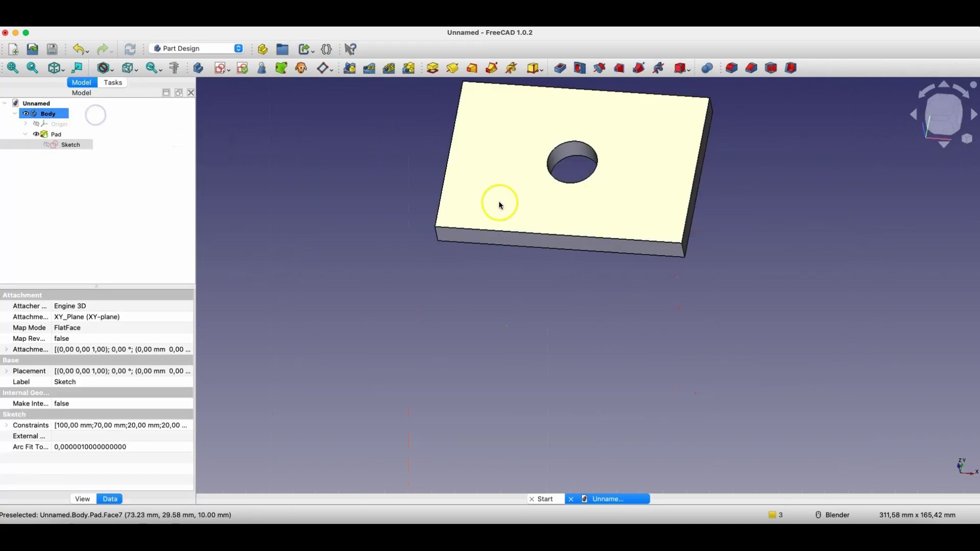
Set the rectangle's width to 150 mm in the pad's sketch and return to the solid plate.
{"action": "left_click", "coordinate": [71, 146]}
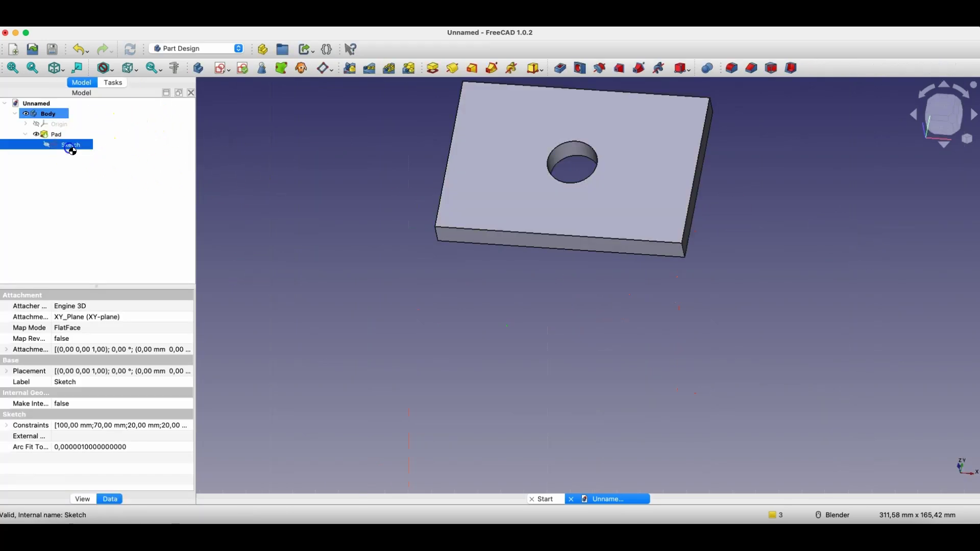
{"action": "double_click", "coordinate": [72, 146]}
{"action": "double_click", "coordinate": [545, 281]}
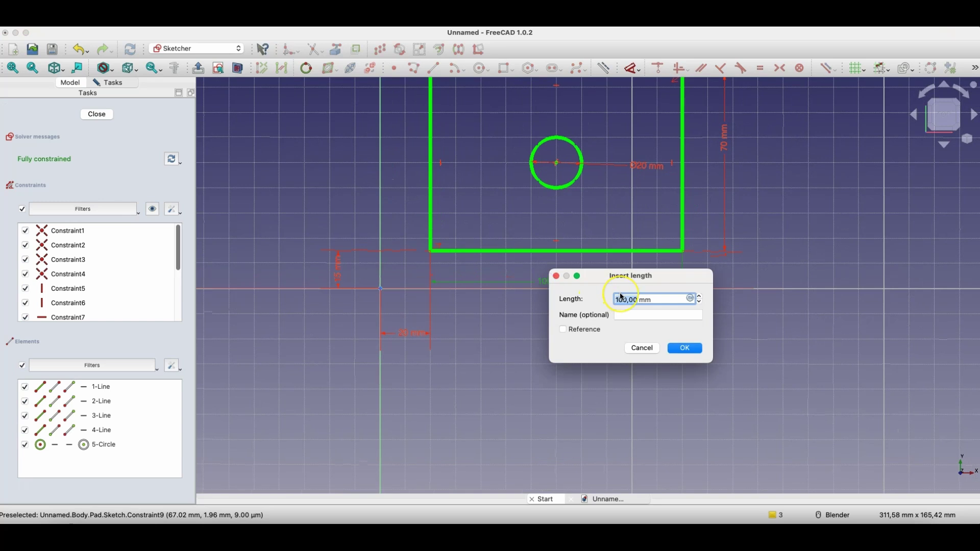
{"action": "type", "text": "150"}
{"action": "key", "text": "Return"}
{"action": "scroll", "coordinate": [590, 204], "scroll_direction": "up", "scroll_amount": 2}
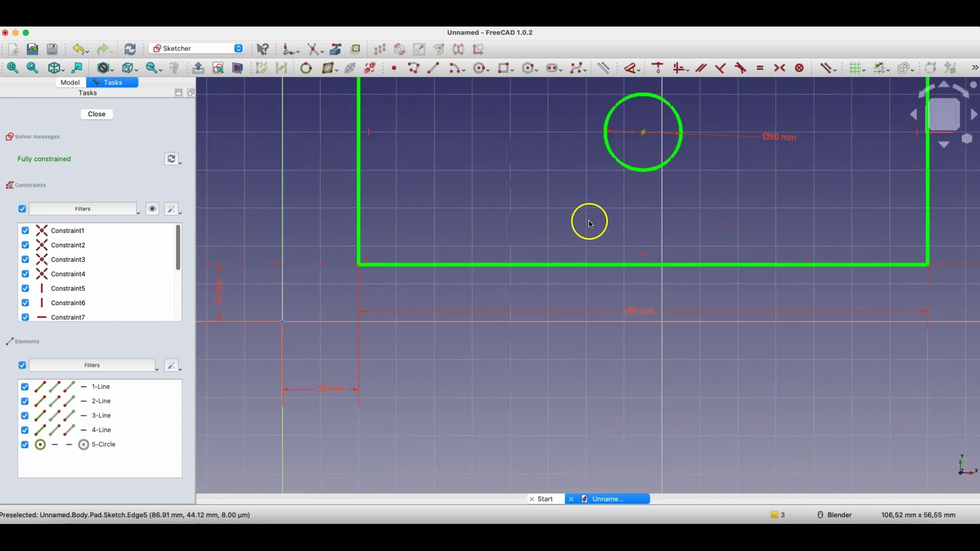
{"action": "scroll", "coordinate": [592, 222], "scroll_direction": "down", "scroll_amount": 3}
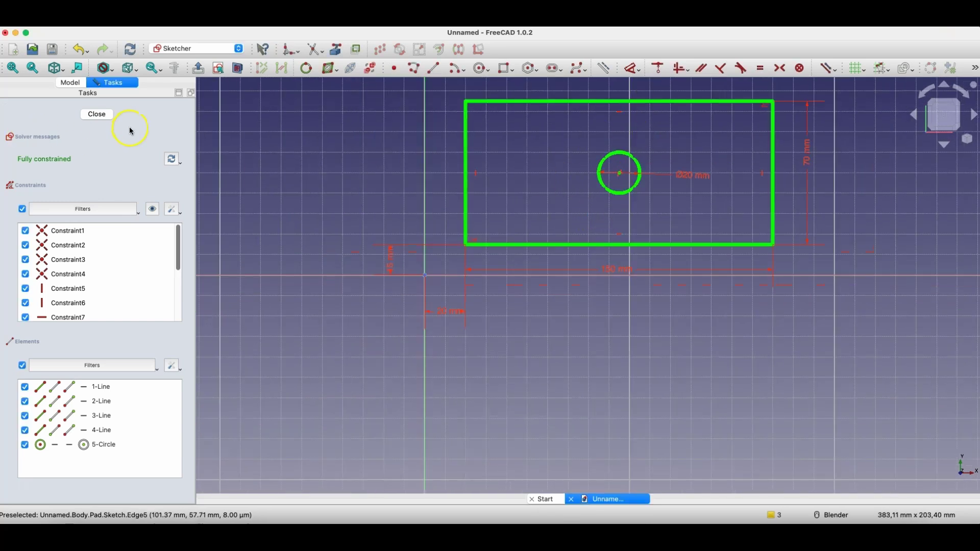
{"action": "left_click", "coordinate": [102, 115]}
{"action": "scroll", "coordinate": [684, 158], "scroll_direction": "down", "scroll_amount": 3}
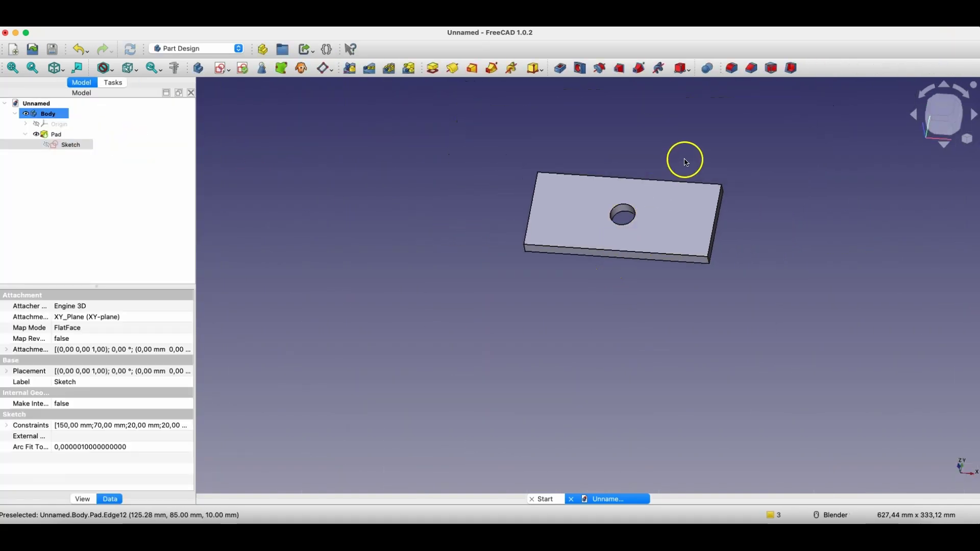
{"action": "scroll", "coordinate": [532, 296], "scroll_direction": "up", "scroll_amount": 4}
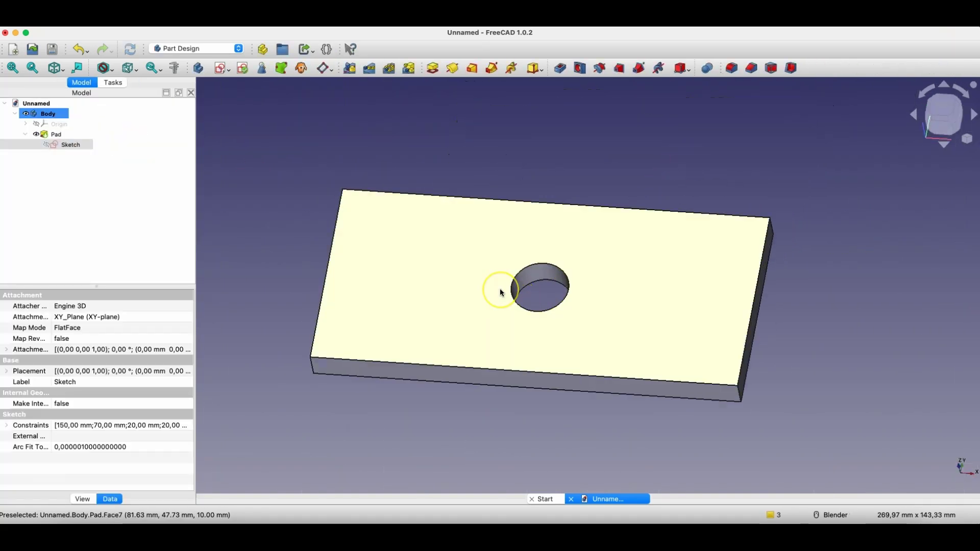
Reopen the pad's sketch and set the rectangle's height to 90 mm.
{"action": "double_click", "coordinate": [77, 145]}
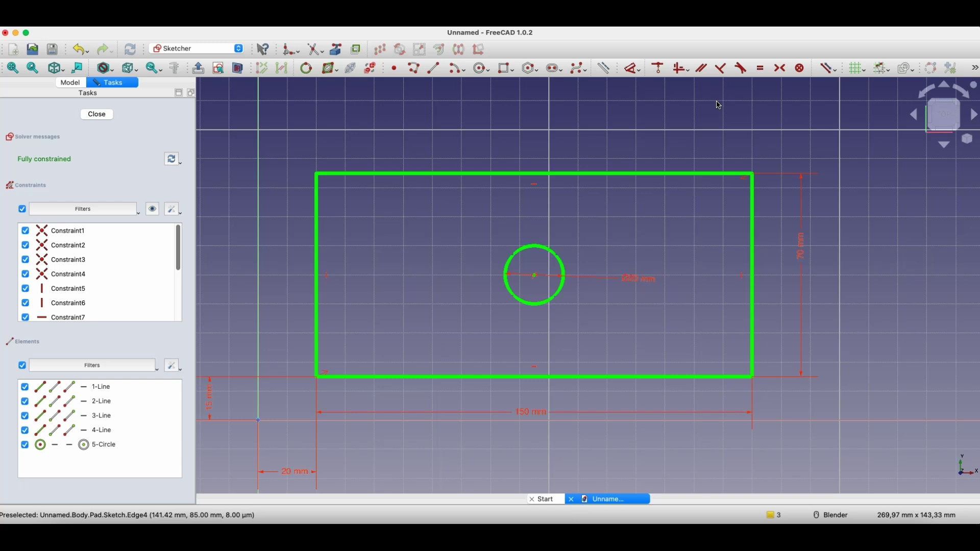
{"action": "left_click", "coordinate": [803, 256]}
{"action": "double_click", "coordinate": [803, 256]}
{"action": "type", "text": "80"}
{"action": "key", "text": "Return"}
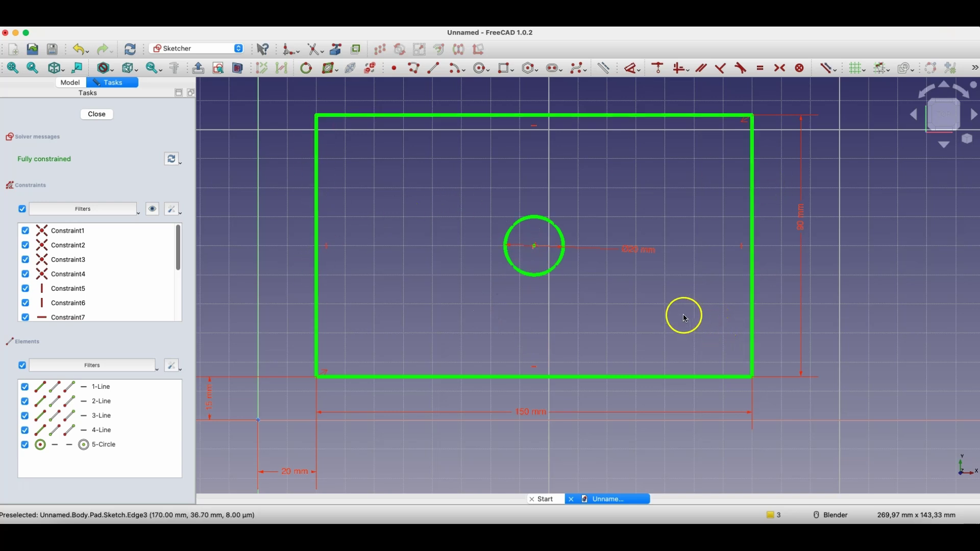
Draw two circles on either side of the central one, centred at about (45, 60) and (146, 60) mm.
{"action": "left_click", "coordinate": [475, 75]}
{"action": "left_click", "coordinate": [389, 246]}
{"action": "left_click", "coordinate": [409, 266]}
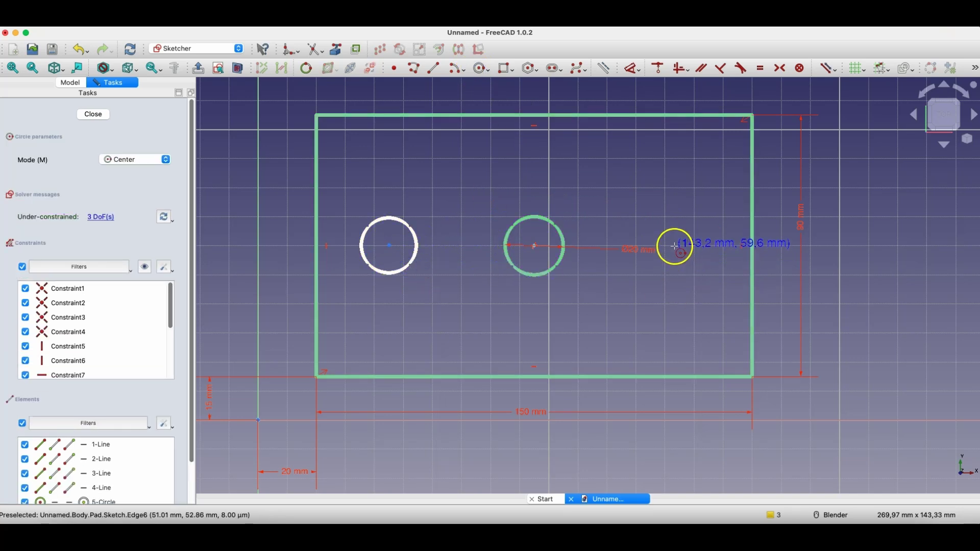
{"action": "left_click", "coordinate": [683, 246]}
{"action": "left_click", "coordinate": [693, 282]}
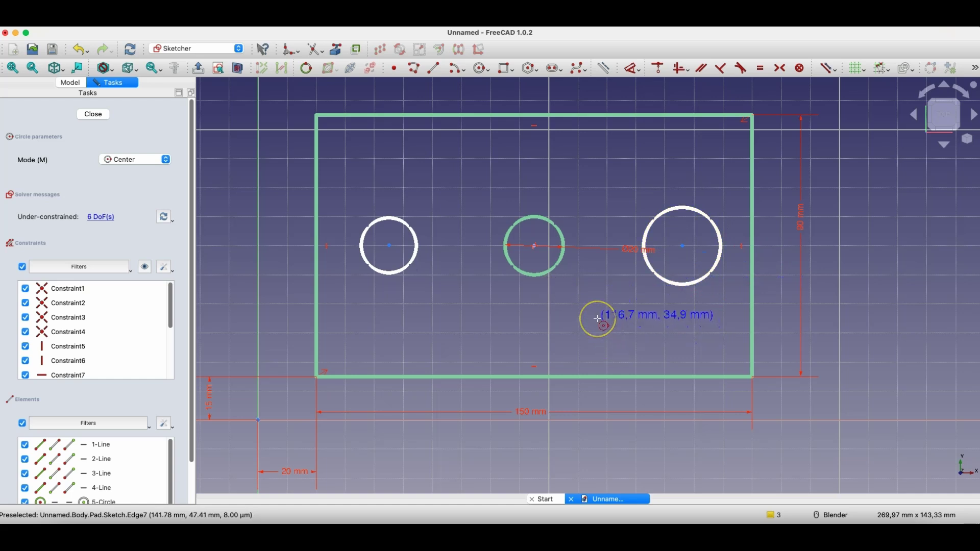
{"action": "key", "text": "Escape"}
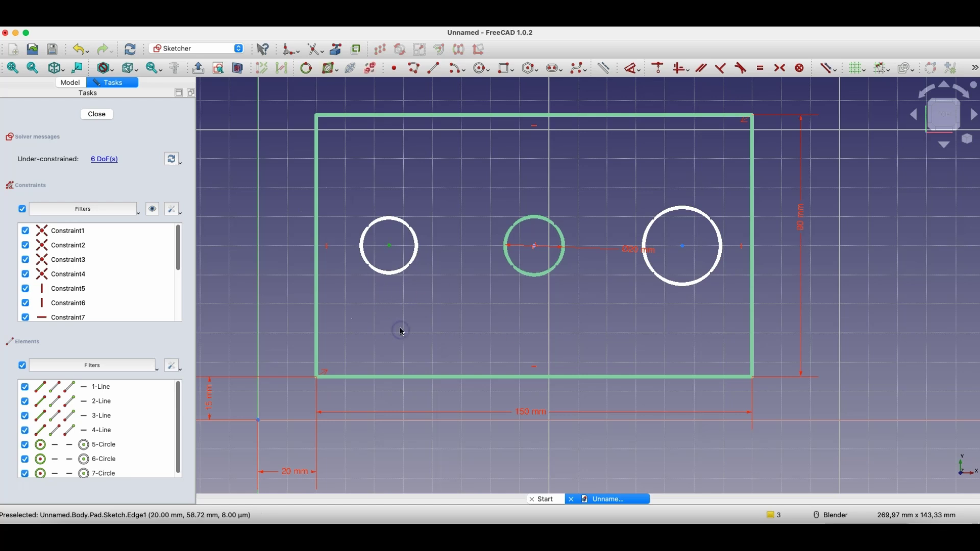
Dimension the left circle centre's horizontal distance from the rectangle's lower-left corner as 25 mm.
{"action": "left_click", "coordinate": [391, 247]}
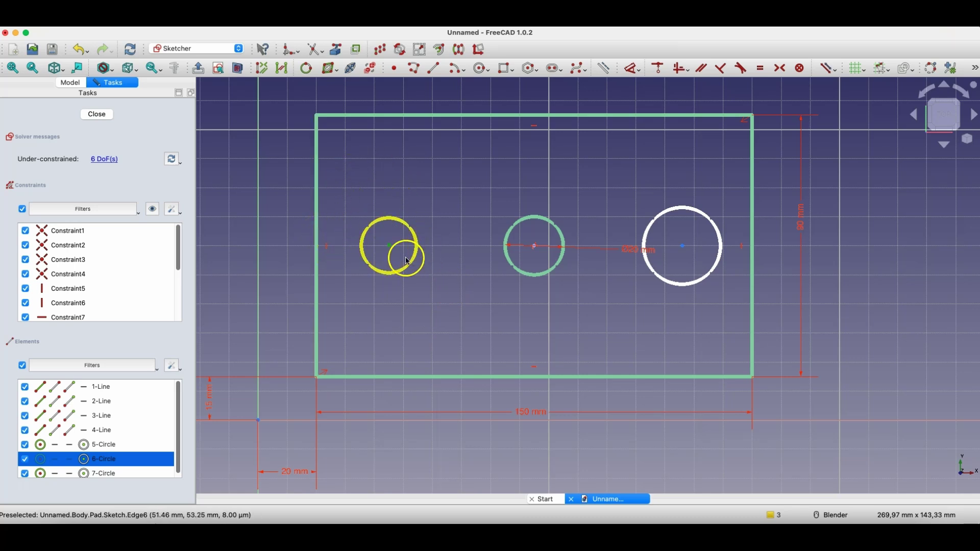
{"action": "left_click", "coordinate": [317, 377]}
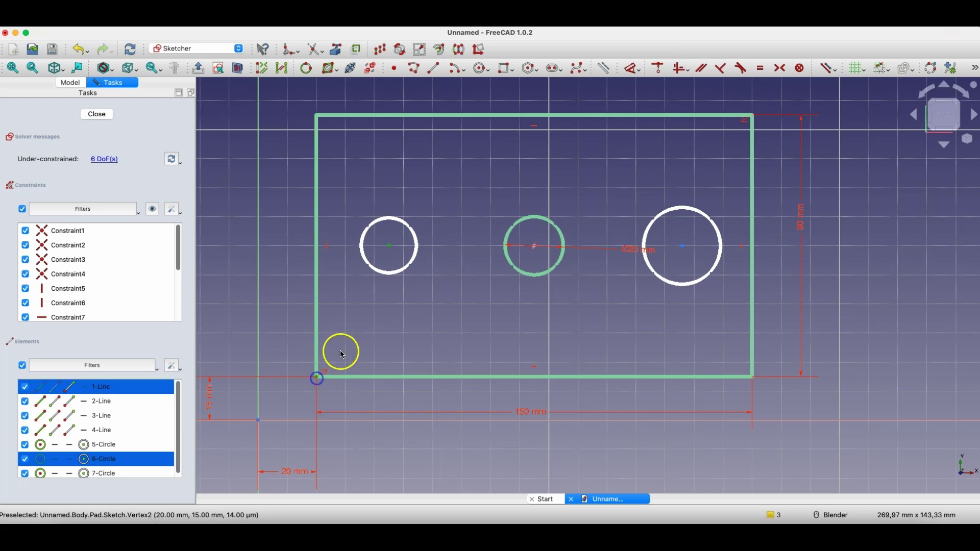
{"action": "key", "text": "d"}
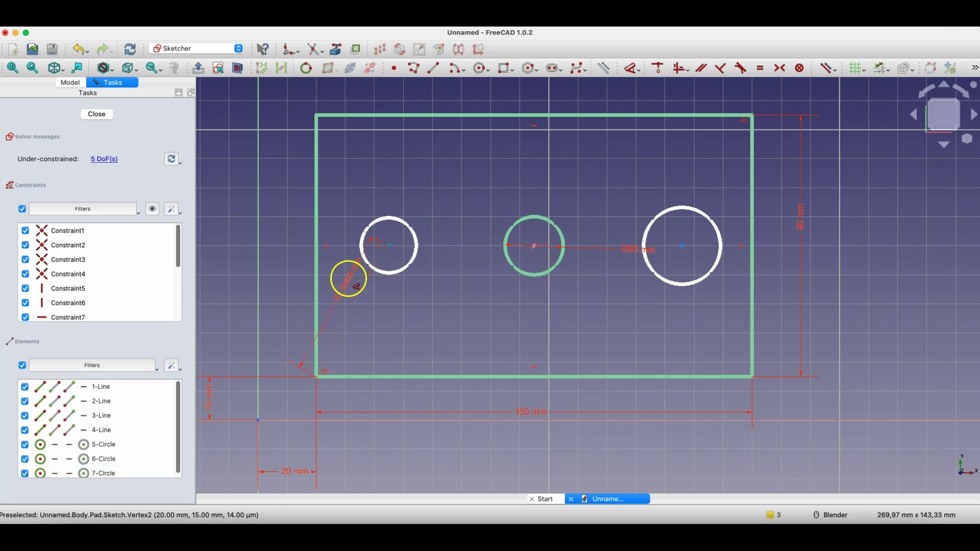
{"action": "left_click", "coordinate": [352, 187]}
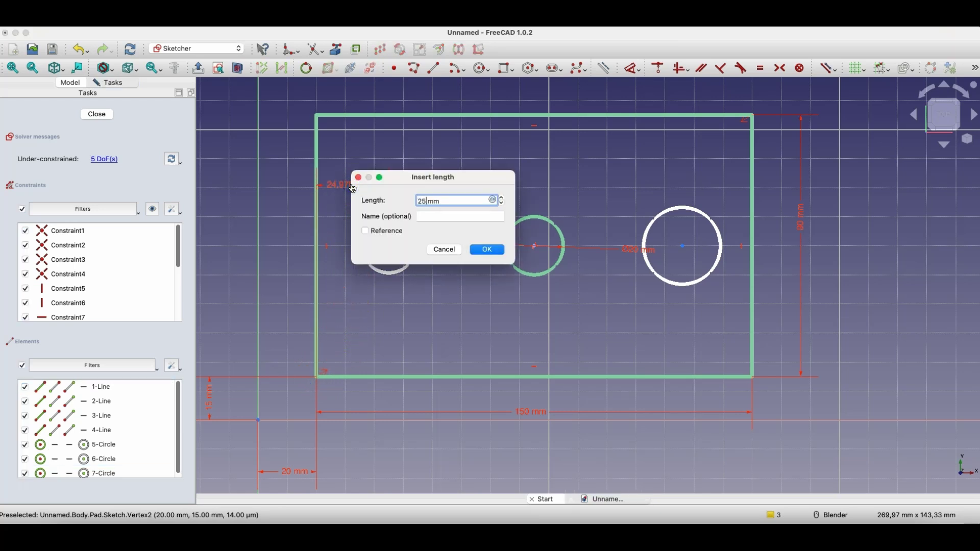
{"action": "key", "text": "Return"}
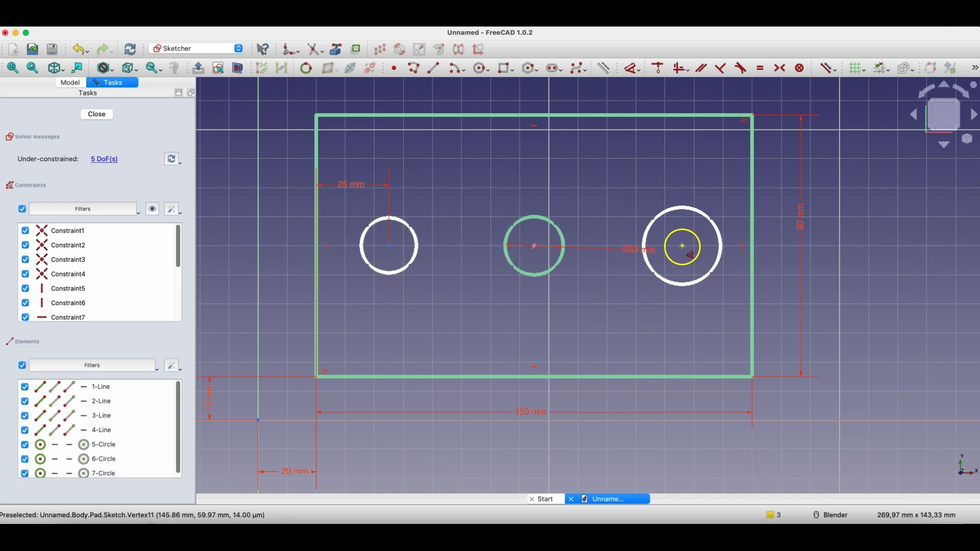
Dimension the right circle centre's horizontal distance from the rectangle's lower-right corner as 25 mm and leave the dimension tool.
{"action": "left_click", "coordinate": [684, 246]}
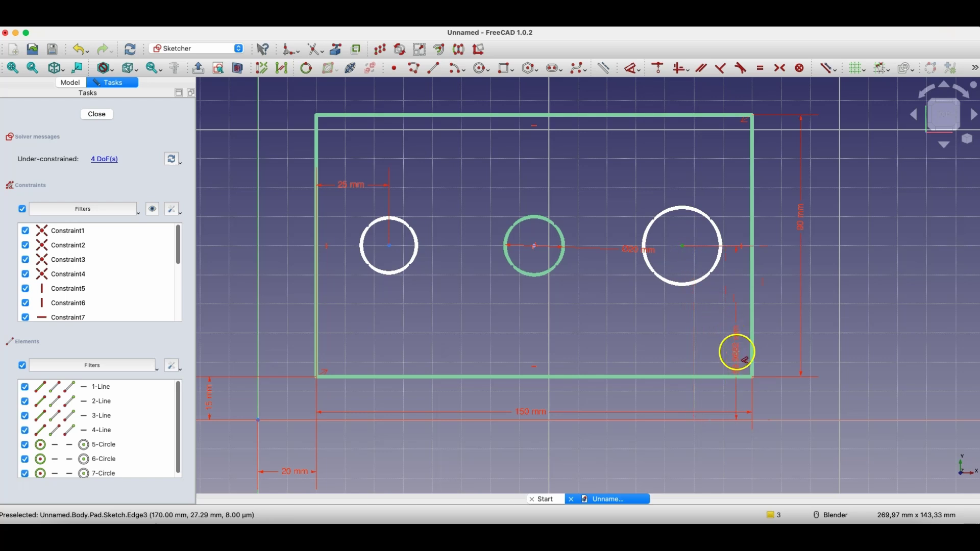
{"action": "left_click", "coordinate": [752, 376]}
{"action": "left_click", "coordinate": [716, 160]}
{"action": "type", "text": "25"}
{"action": "key", "text": "Return"}
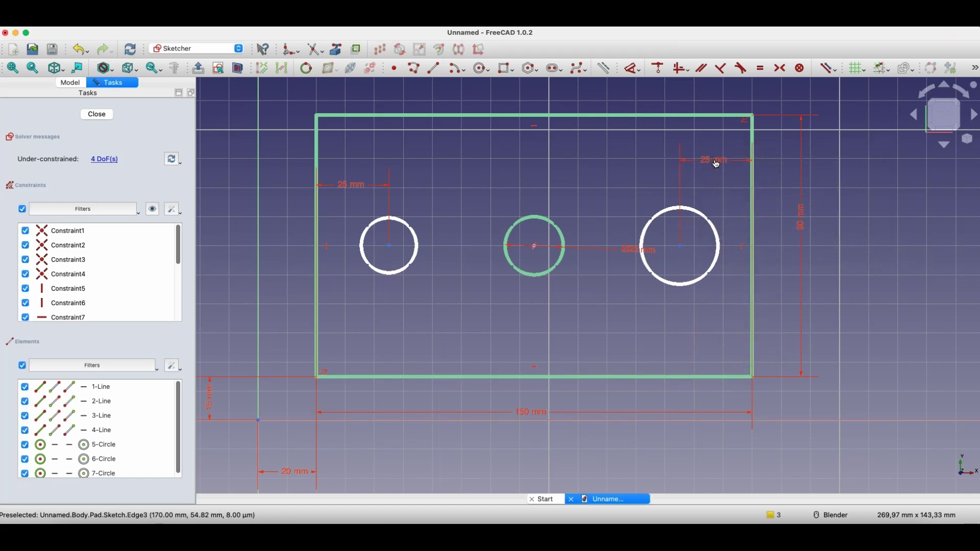
{"action": "left_click", "coordinate": [712, 161]}
{"action": "left_click", "coordinate": [605, 192]}
{"action": "left_click", "coordinate": [635, 284]}
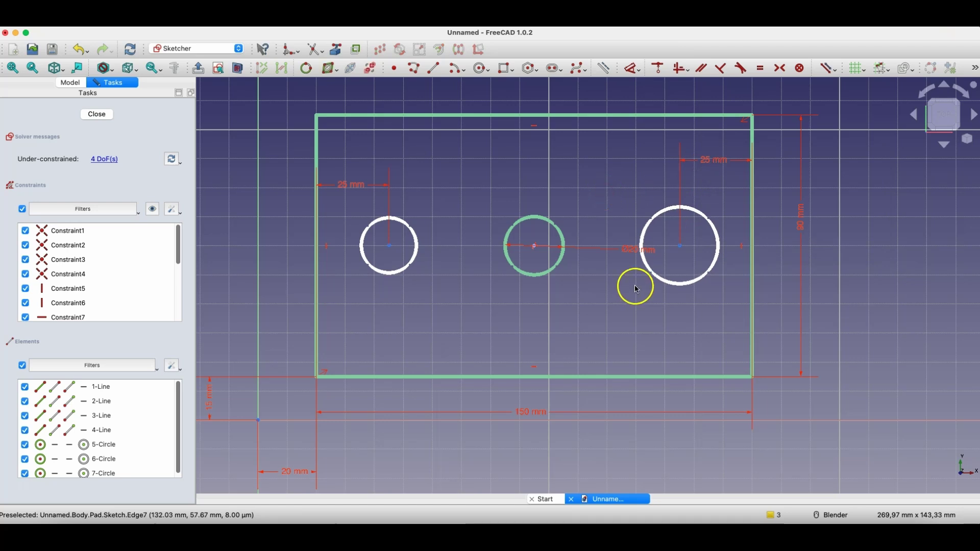
Move the right circle slightly down and the left circle up, away from the middle circle's level.
{"action": "mouse_move", "coordinate": [674, 247]}
{"action": "left_mouse_down"}
{"action": "mouse_move", "coordinate": [679, 262]}
{"action": "mouse_move", "coordinate": [679, 254]}
{"action": "left_mouse_up"}
{"action": "left_click", "coordinate": [507, 232]}
{"action": "mouse_move", "coordinate": [388, 246]}
{"action": "left_mouse_down"}
{"action": "mouse_move", "coordinate": [389, 262]}
{"action": "mouse_move", "coordinate": [389, 245]}
{"action": "left_mouse_up"}
{"action": "left_click", "coordinate": [516, 247]}
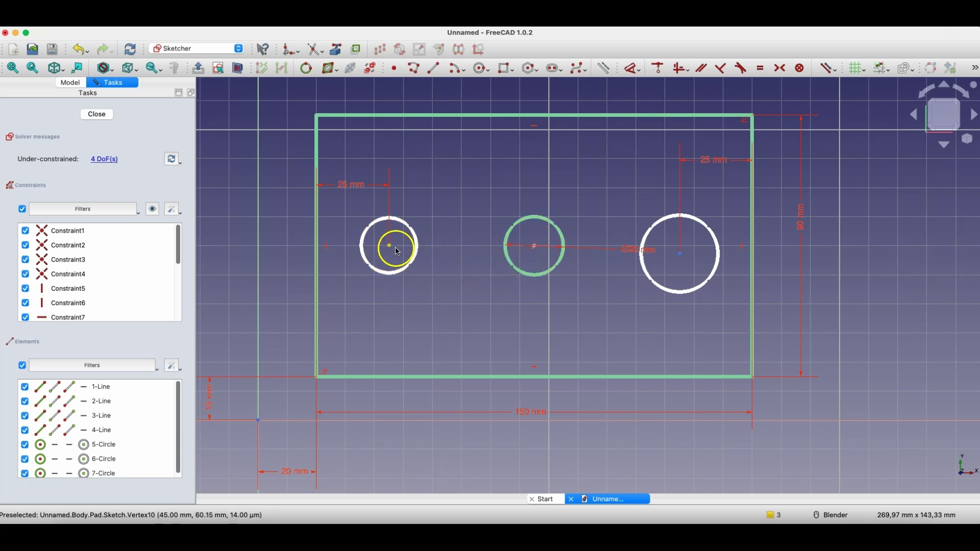
{"action": "left_click_drag", "start_coordinate": [389, 246], "coordinate": [390, 207]}
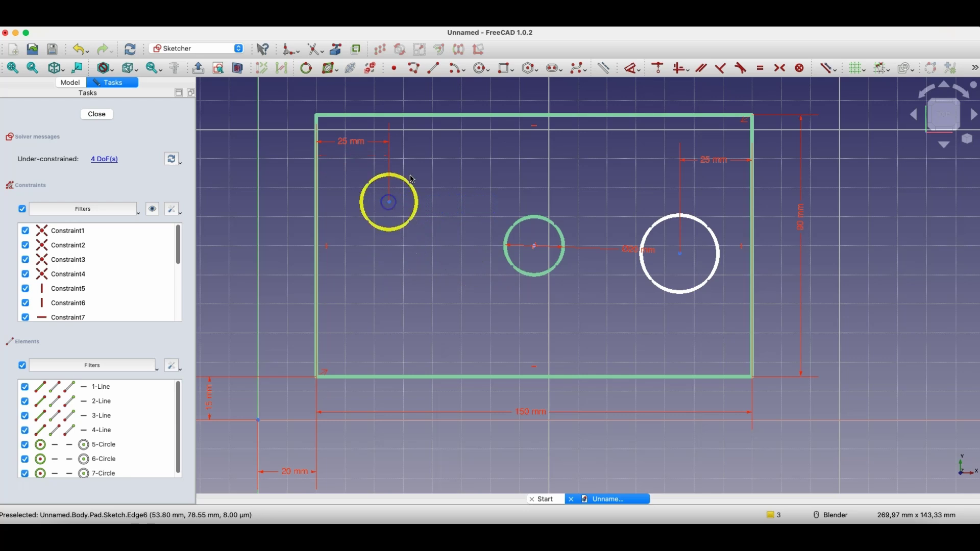
Apply a horizontal constraint between the centres of the left circle and the middle circle.
{"action": "left_click", "coordinate": [390, 203]}
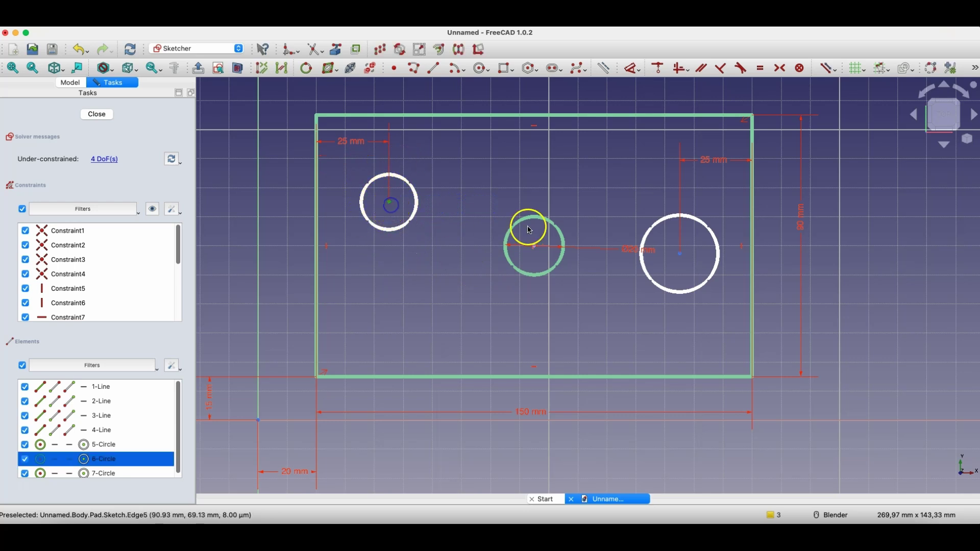
{"action": "left_click", "coordinate": [535, 246]}
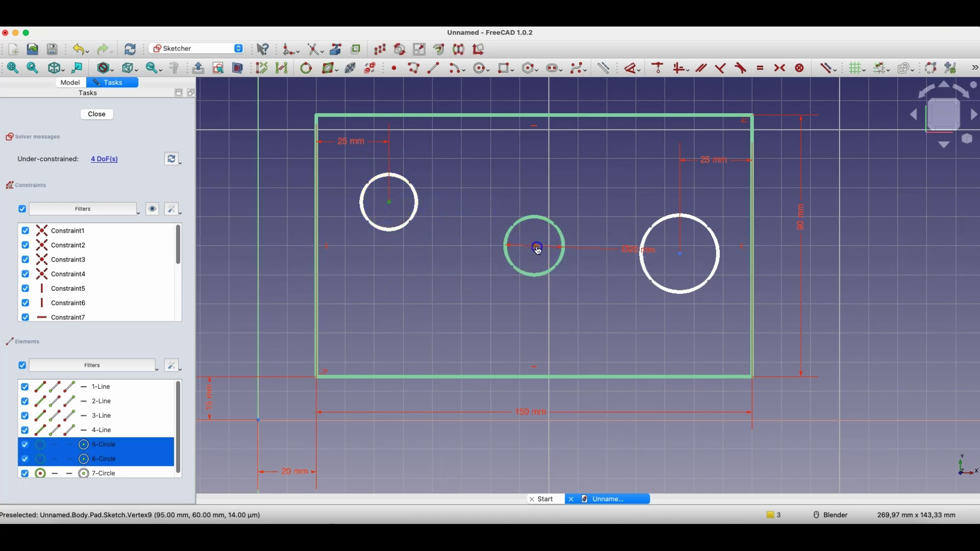
{"action": "left_click", "coordinate": [690, 75]}
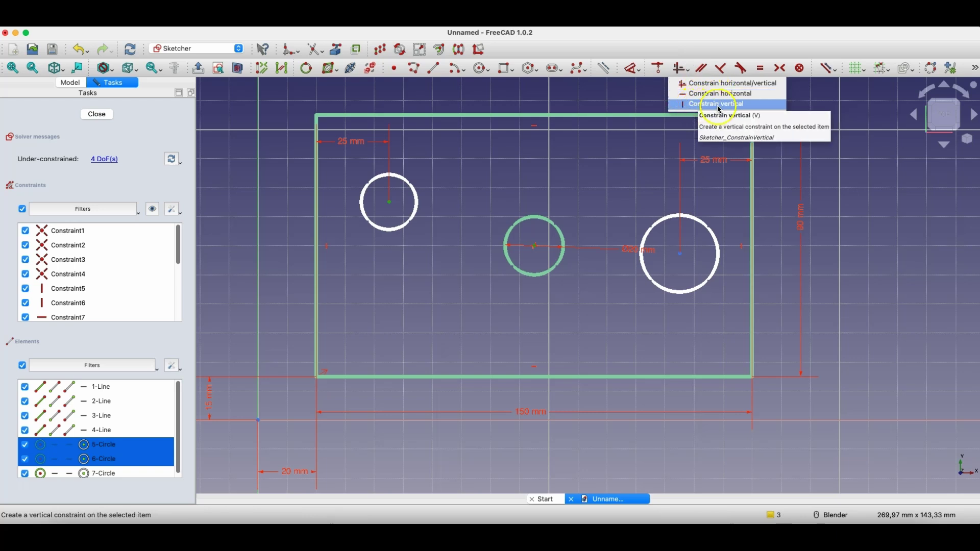
{"action": "left_click", "coordinate": [695, 50]}
{"action": "left_click", "coordinate": [681, 68]}
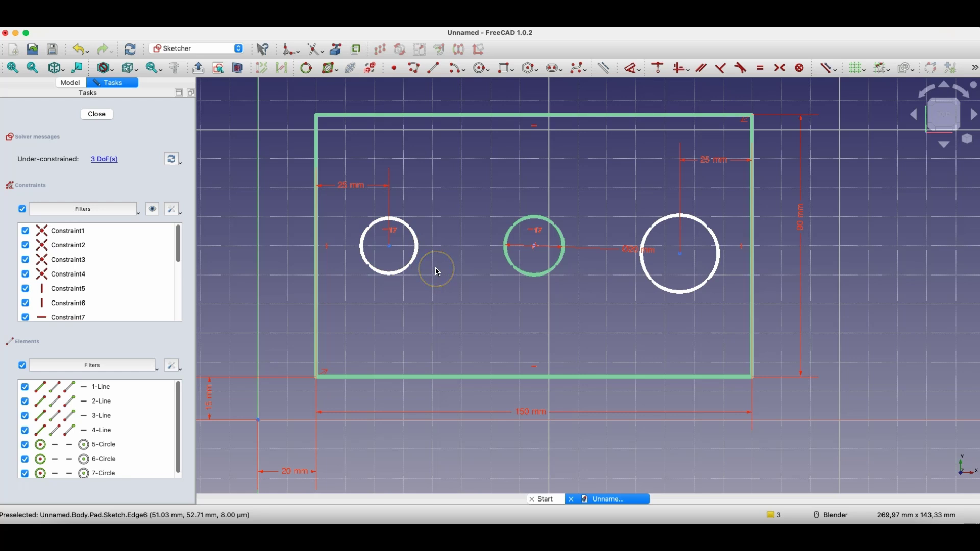
Apply a horizontal constraint between the centres of the right circle and the middle circle.
{"action": "left_click", "coordinate": [680, 253]}
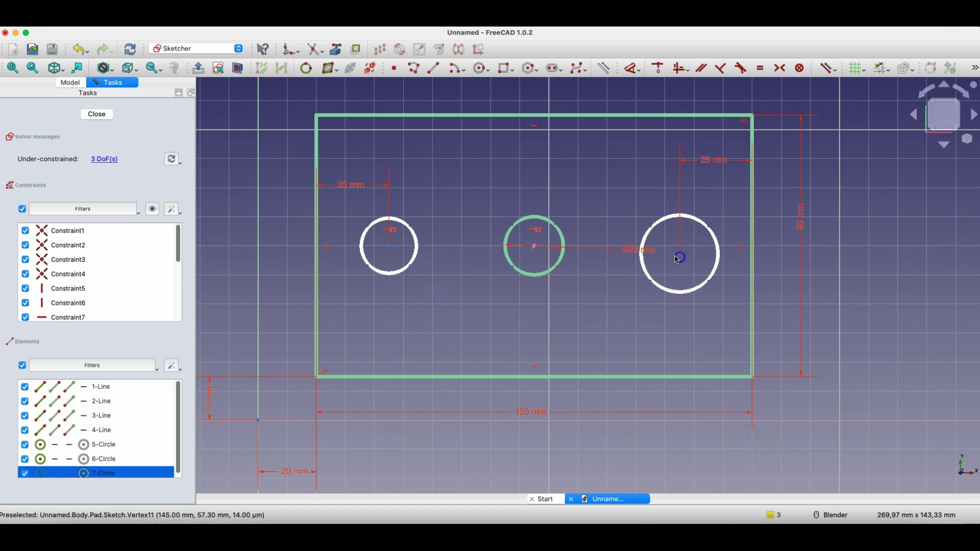
{"action": "left_click", "coordinate": [534, 247]}
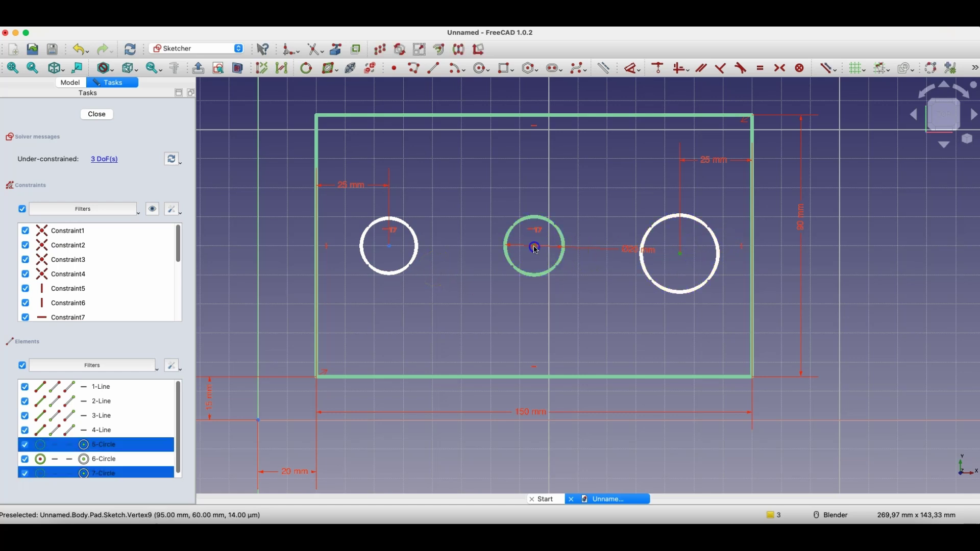
{"action": "left_click", "coordinate": [678, 70]}
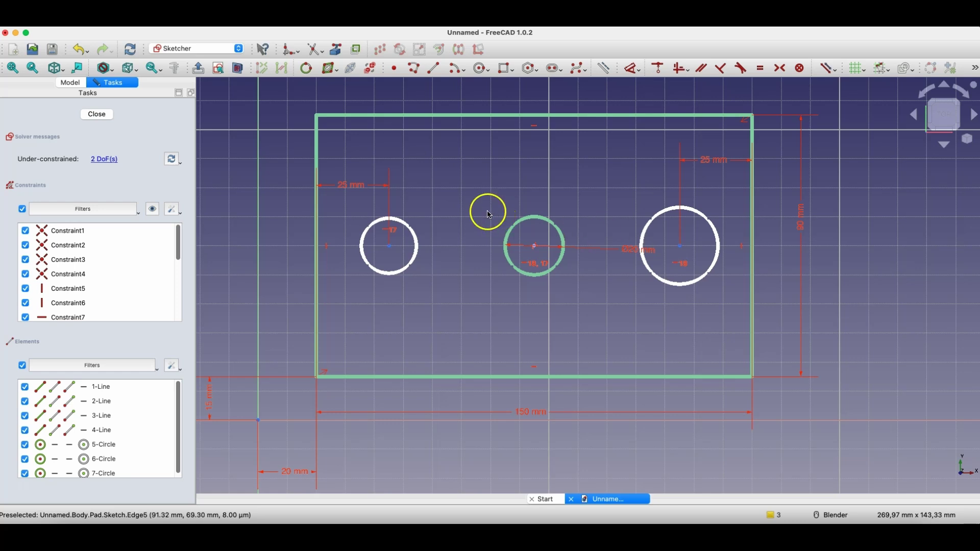
Enlarge the left circle freehand, then dimension its diameter as 20 mm.
{"action": "mouse_move", "coordinate": [415, 225]}
{"action": "left_mouse_down"}
{"action": "mouse_move", "coordinate": [428, 203]}
{"action": "mouse_move", "coordinate": [430, 220]}
{"action": "left_mouse_up"}
{"action": "left_click", "coordinate": [632, 68]}
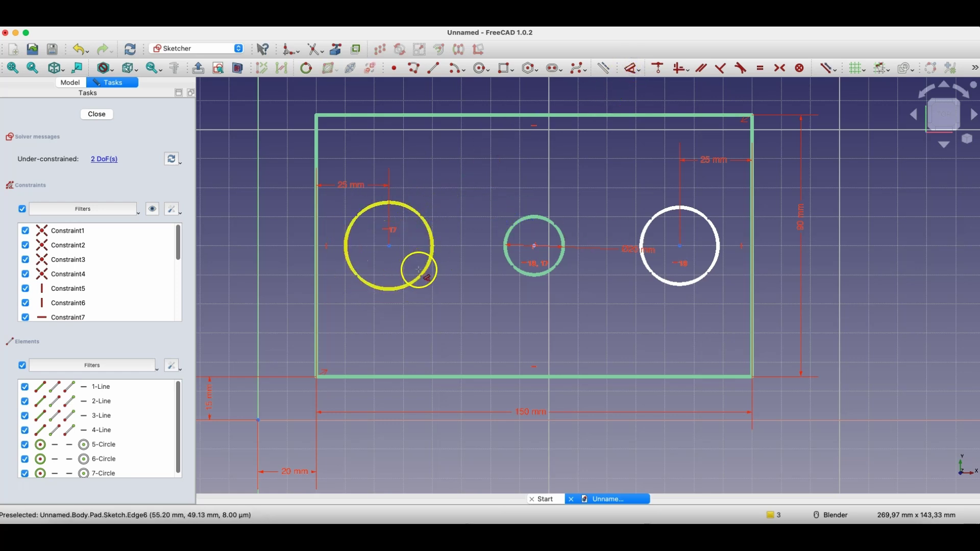
{"action": "left_click", "coordinate": [422, 273]}
{"action": "left_click", "coordinate": [446, 305]}
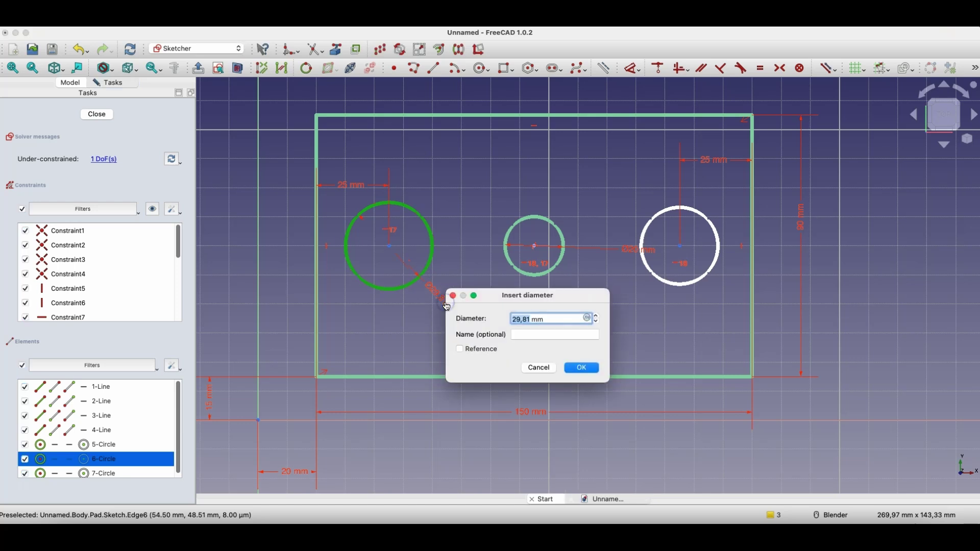
{"action": "type", "text": "20"}
{"action": "key", "text": "Return"}
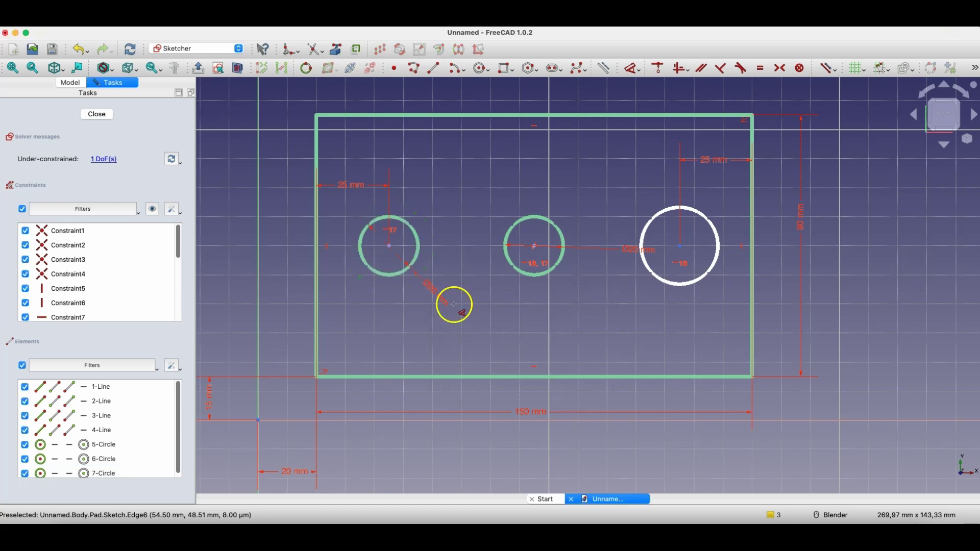
Dimension the right circle's diameter as 20 mm and leave the dimension tool.
{"action": "left_click", "coordinate": [653, 280]}
{"action": "left_click", "coordinate": [616, 323]}
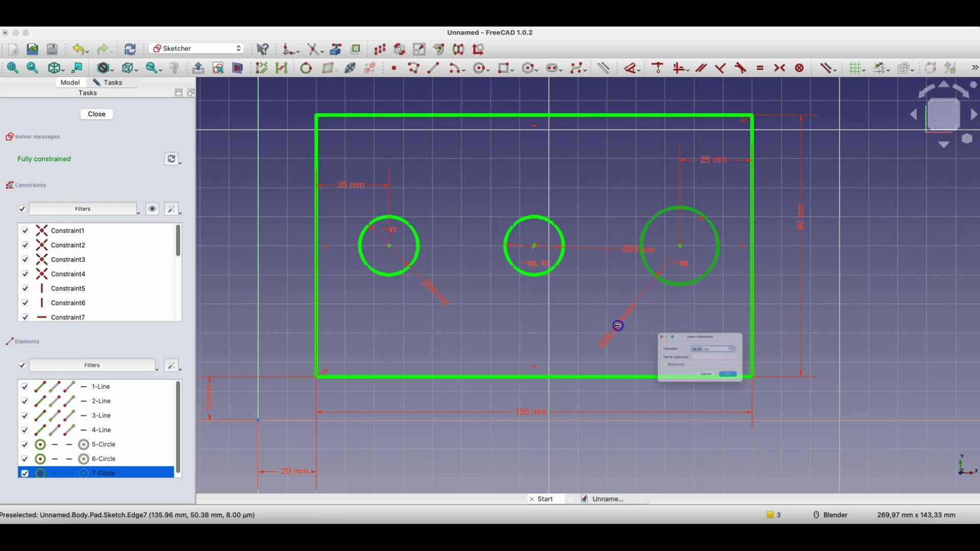
{"action": "key", "text": "Return"}
{"action": "left_click", "coordinate": [563, 307]}
{"action": "left_click", "coordinate": [564, 297]}
{"action": "right_click", "coordinate": [569, 298]}
{"action": "left_click", "coordinate": [773, 214]}
{"action": "left_click", "coordinate": [601, 211]}
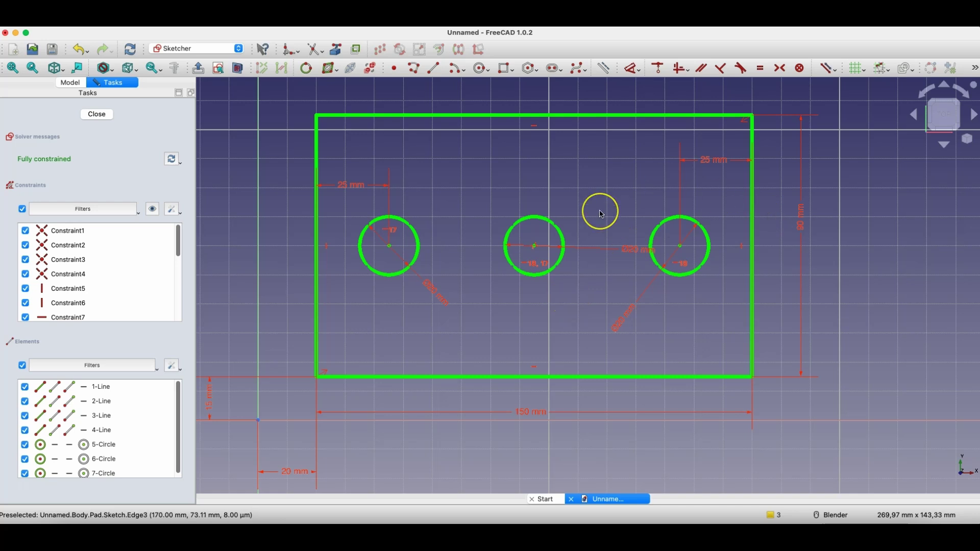
{"action": "left_click", "coordinate": [553, 221]}
{"action": "left_click", "coordinate": [580, 245]}
{"action": "left_click", "coordinate": [413, 262]}
{"action": "left_click", "coordinate": [587, 254]}
{"action": "left_click", "coordinate": [596, 251]}
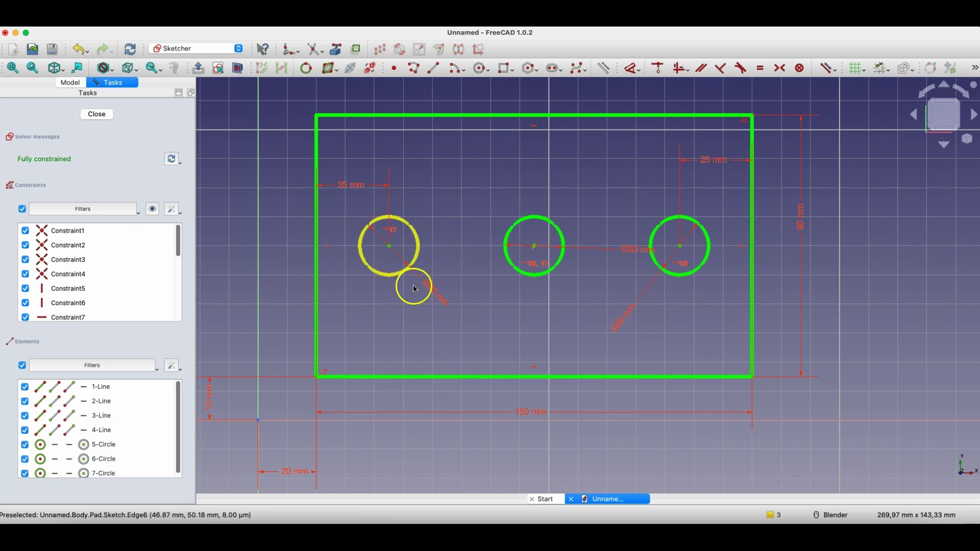
Set the rectangle's height to 70 mm and its width to 170 mm.
{"action": "double_click", "coordinate": [804, 225]}
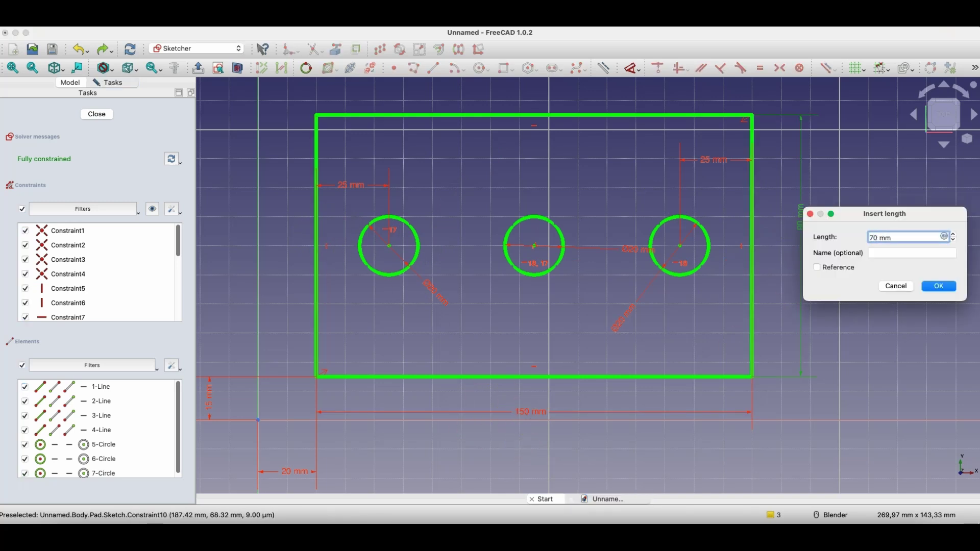
{"action": "type", "text": "70"}
{"action": "key", "text": "Return"}
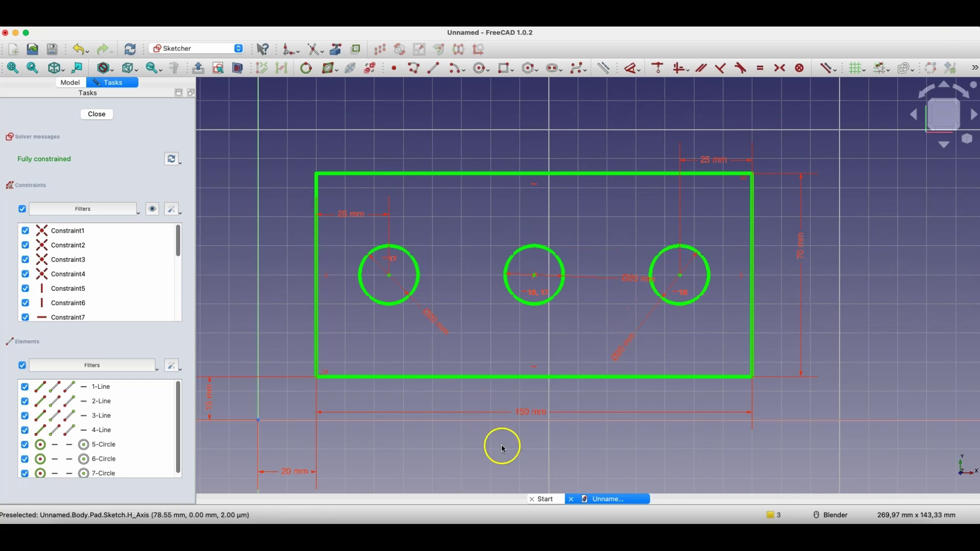
{"action": "double_click", "coordinate": [518, 411]}
{"action": "type", "text": "170"}
{"action": "key", "text": "Return"}
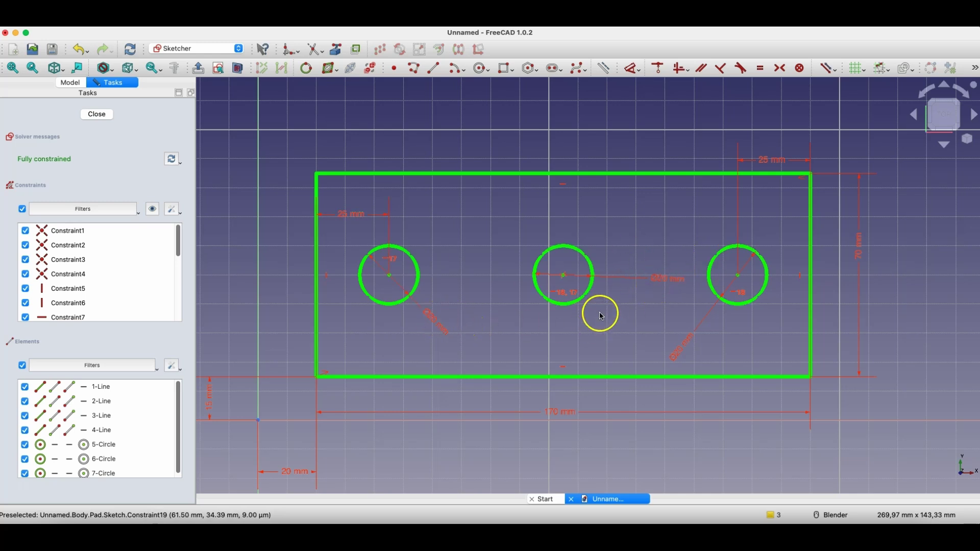
Set the diameters of the left, middle and right circles to 15 mm each.
{"action": "double_click", "coordinate": [427, 314]}
{"action": "type", "text": "15"}
{"action": "key", "text": "Return"}
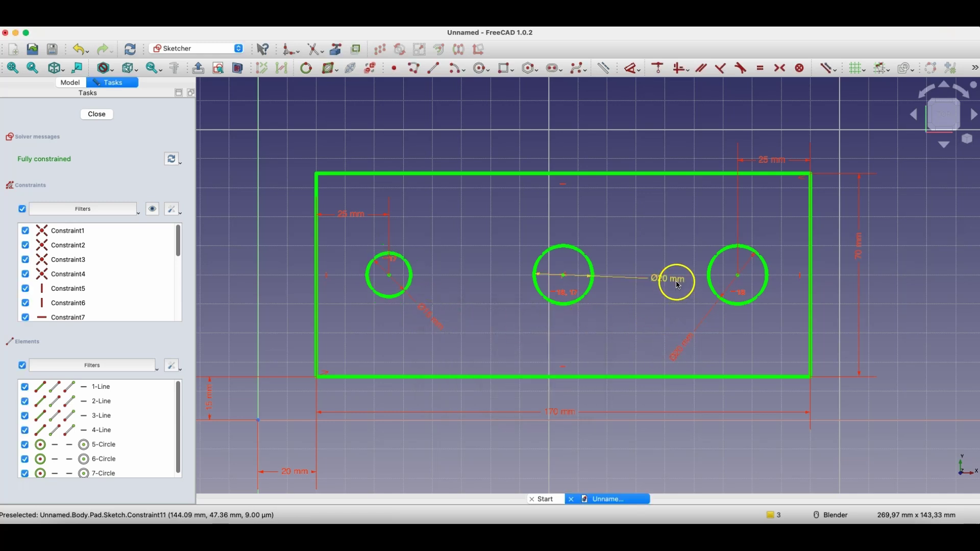
{"action": "double_click", "coordinate": [670, 281]}
{"action": "type", "text": "15"}
{"action": "key", "text": "Return"}
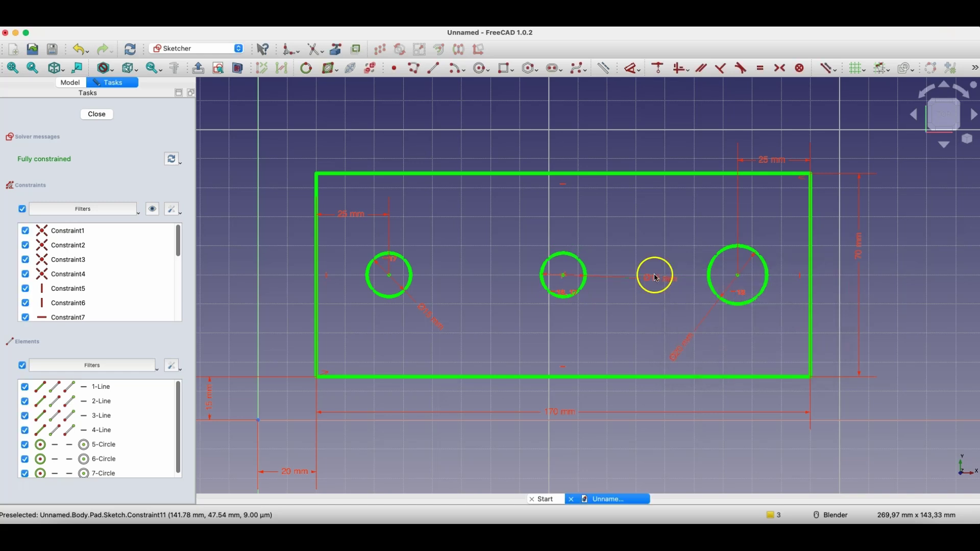
{"action": "double_click", "coordinate": [681, 346]}
{"action": "type", "text": "15"}
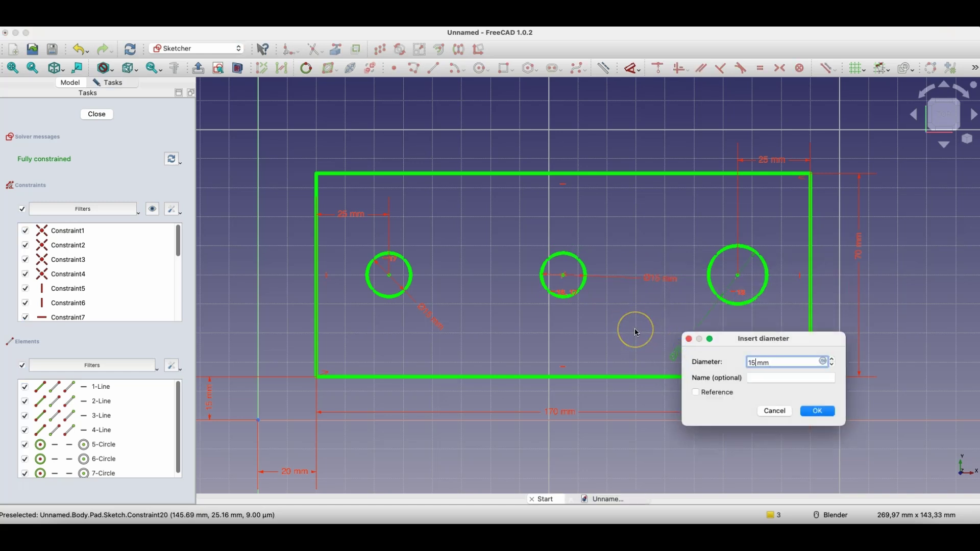
{"action": "key", "text": "Return"}
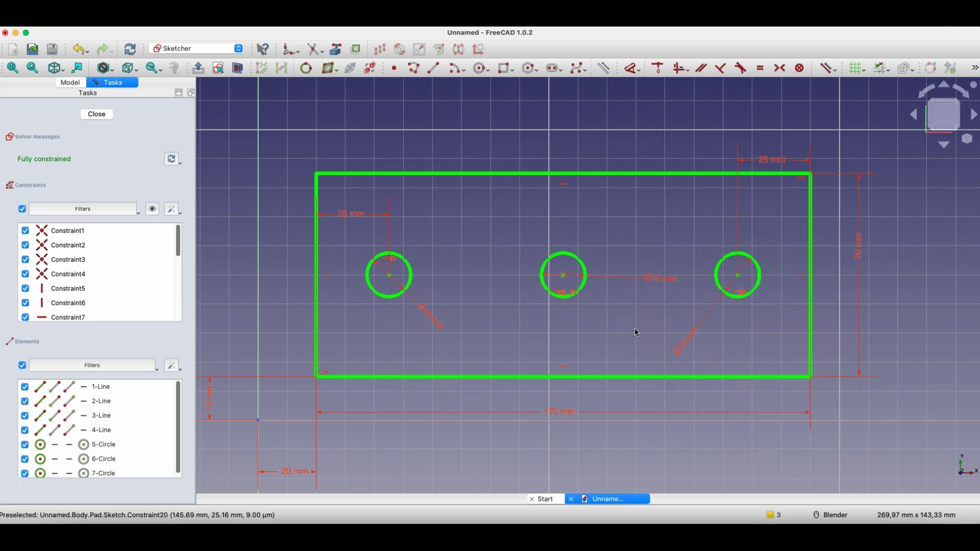
{"action": "left_click", "coordinate": [623, 312]}
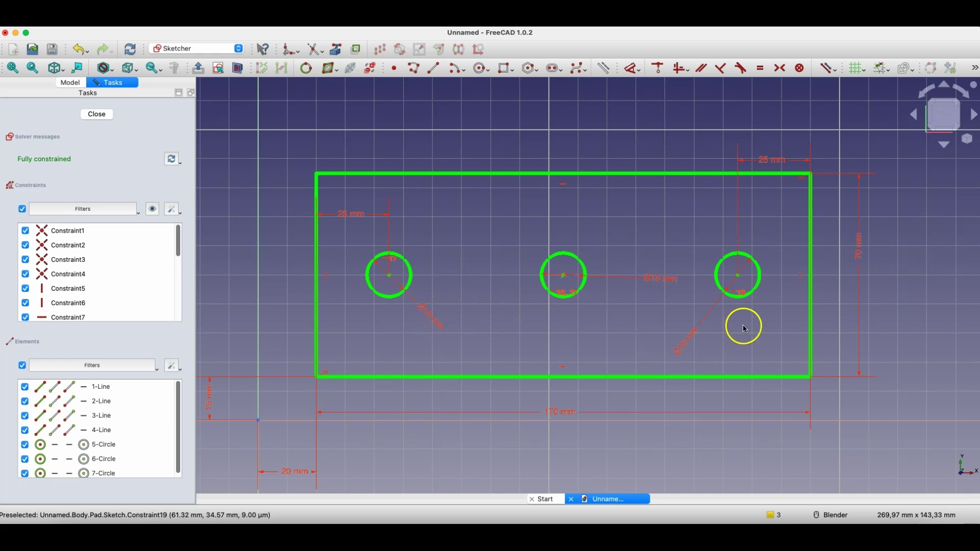
Delete the diameter dimensions of the left and right circles and enlarge both circles freehand.
{"action": "left_click", "coordinate": [428, 316]}
{"action": "key", "text": "Delete"}
{"action": "left_click", "coordinate": [693, 345]}
{"action": "key", "text": "Delete"}
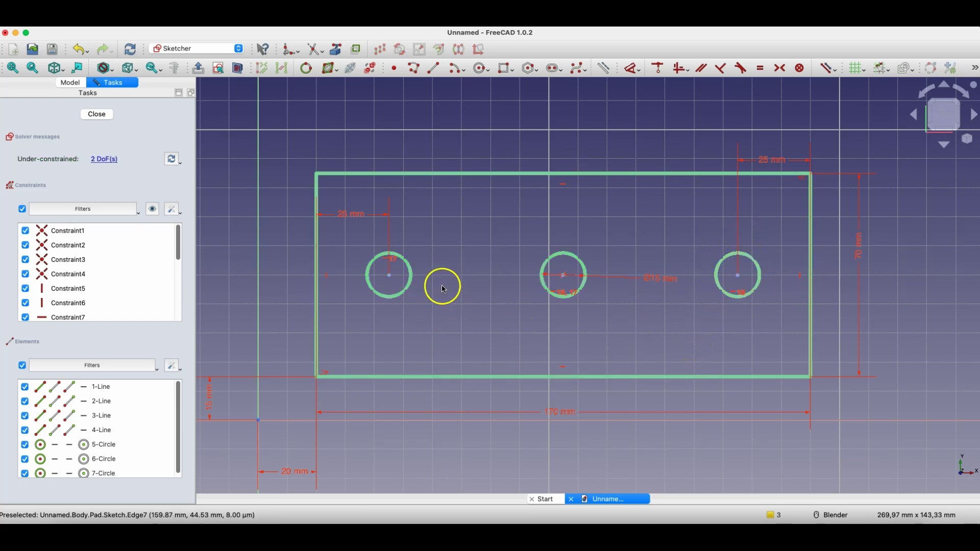
{"action": "left_click_drag", "start_coordinate": [392, 301], "coordinate": [393, 315]}
{"action": "left_click_drag", "start_coordinate": [761, 289], "coordinate": [771, 313]}
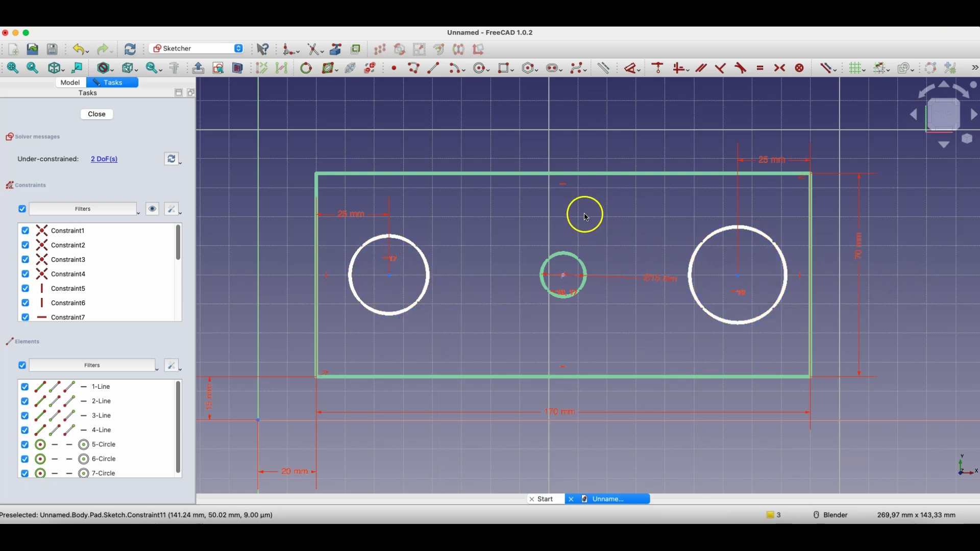
Apply an equal constraint to the middle, right and left circles.
{"action": "left_click", "coordinate": [582, 257]}
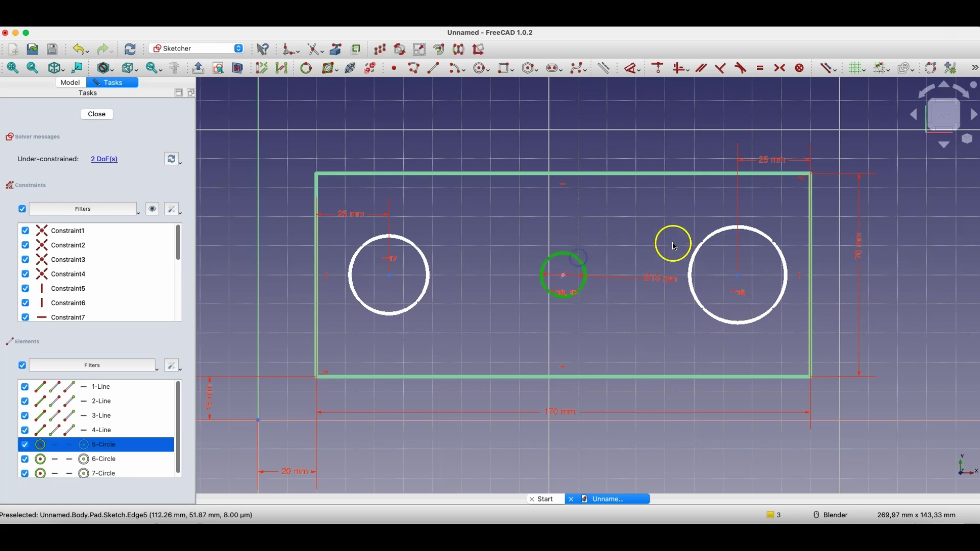
{"action": "left_click", "coordinate": [712, 239]}
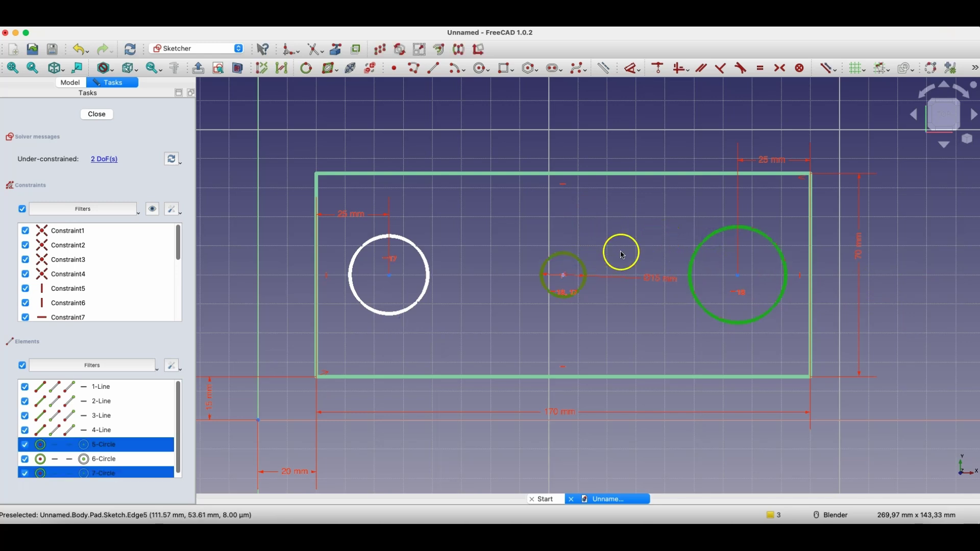
{"action": "left_click", "coordinate": [427, 256]}
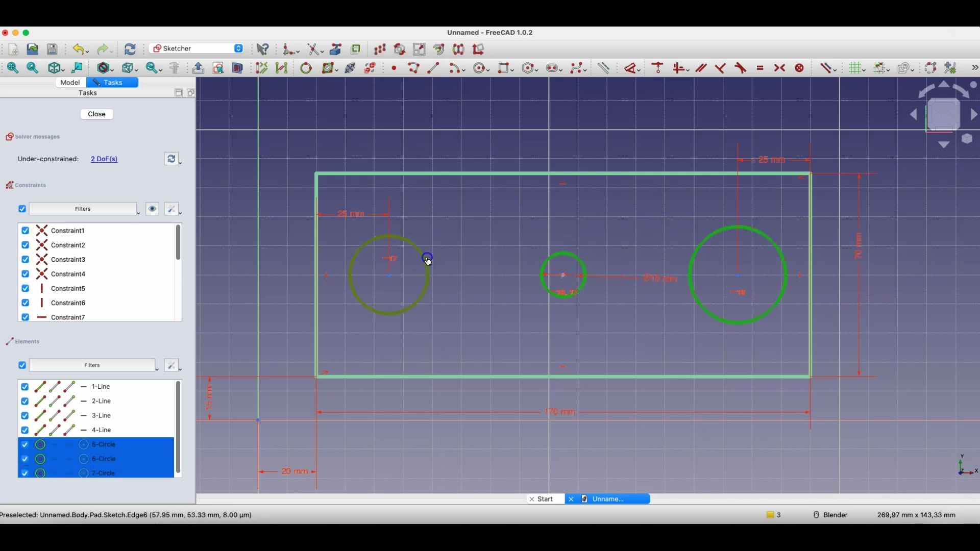
{"action": "left_click", "coordinate": [763, 68]}
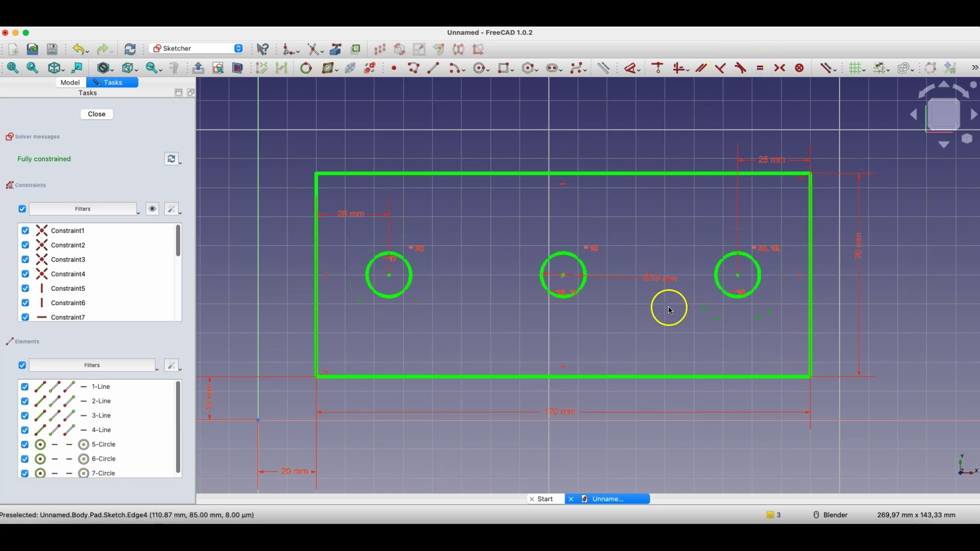
Set the middle circle's diameter to 20 mm.
{"action": "double_click", "coordinate": [658, 285]}
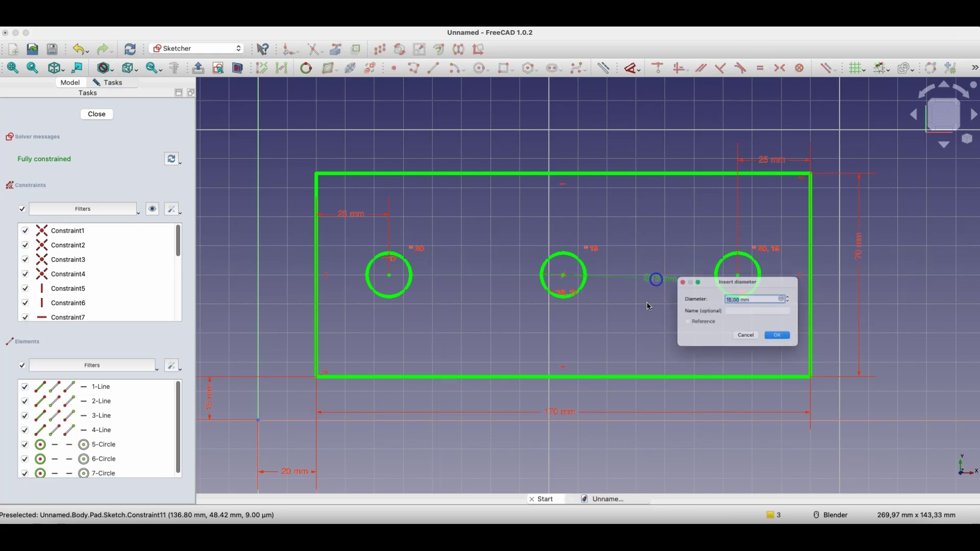
{"action": "type", "text": "20"}
{"action": "key", "text": "Return"}
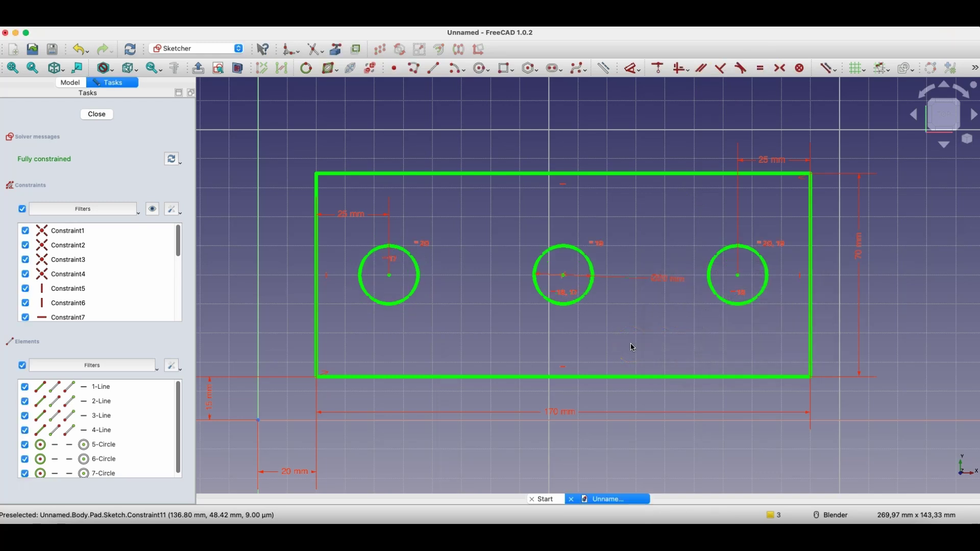